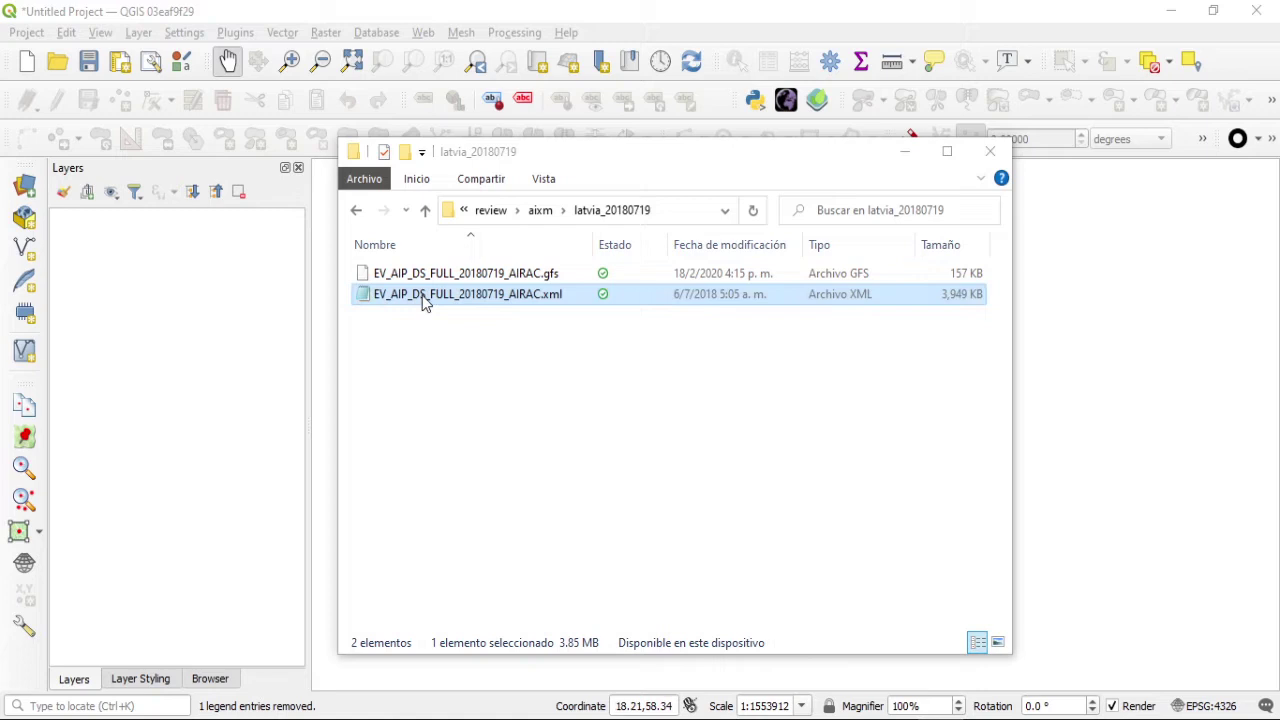
# Drag EV_AIP_DS_FULL_20180719_AIRAC.xml into QGIS, then move the Explorer window aside
pyautogui.moveTo(425, 304); pyautogui.dragTo(214, 348)
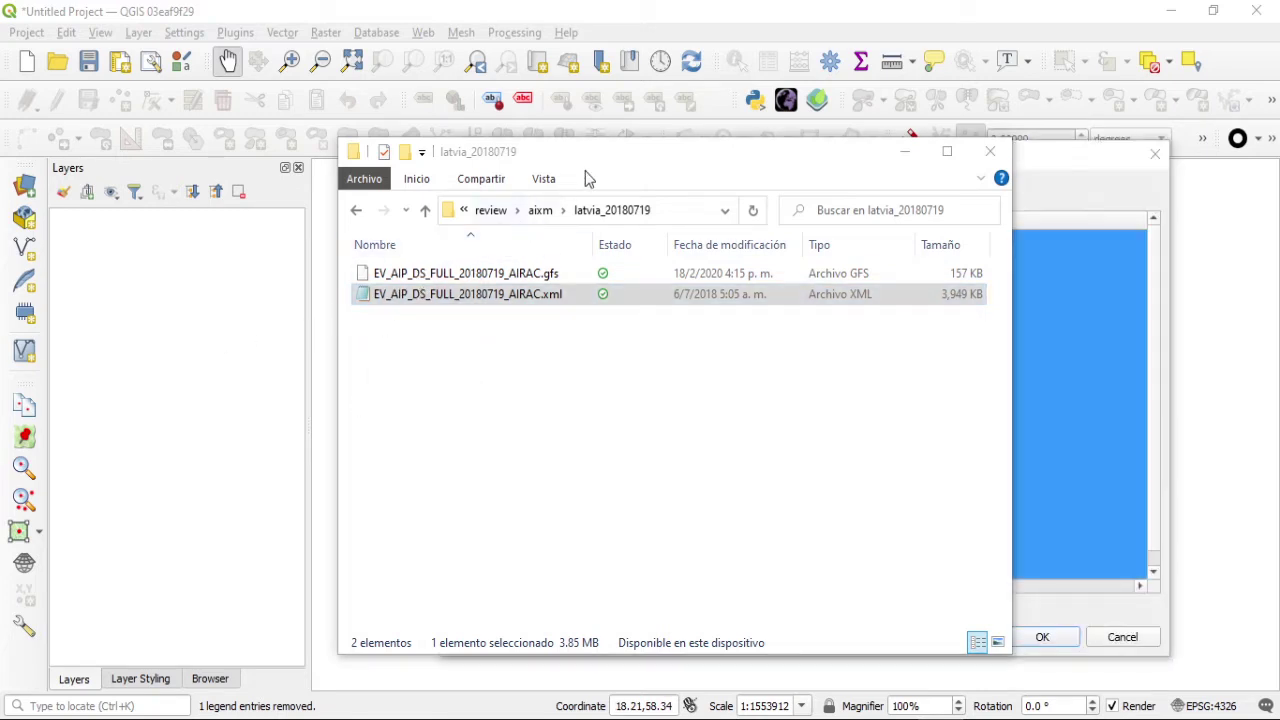
pyautogui.moveTo(641, 158); pyautogui.dragTo(1279, 300)
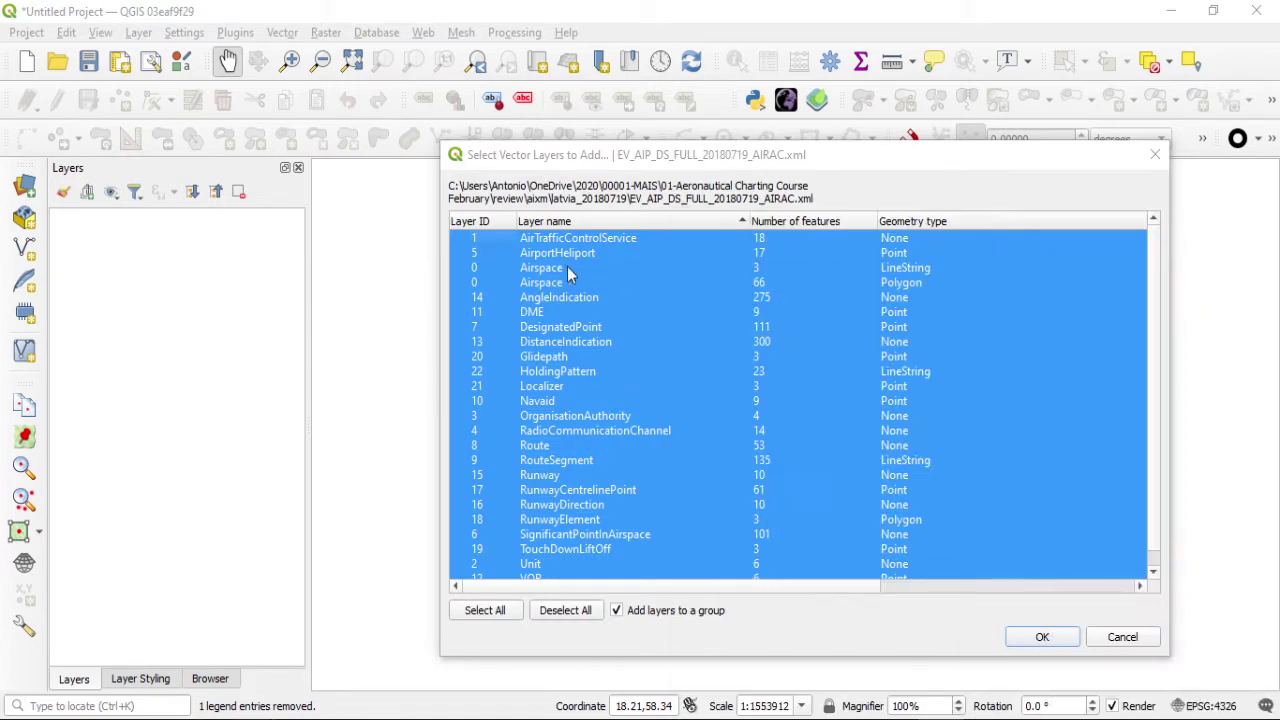
# Sort the layers by Layer ID and add just the Latvia DesignatedPoint layer
pyautogui.click(480, 222)
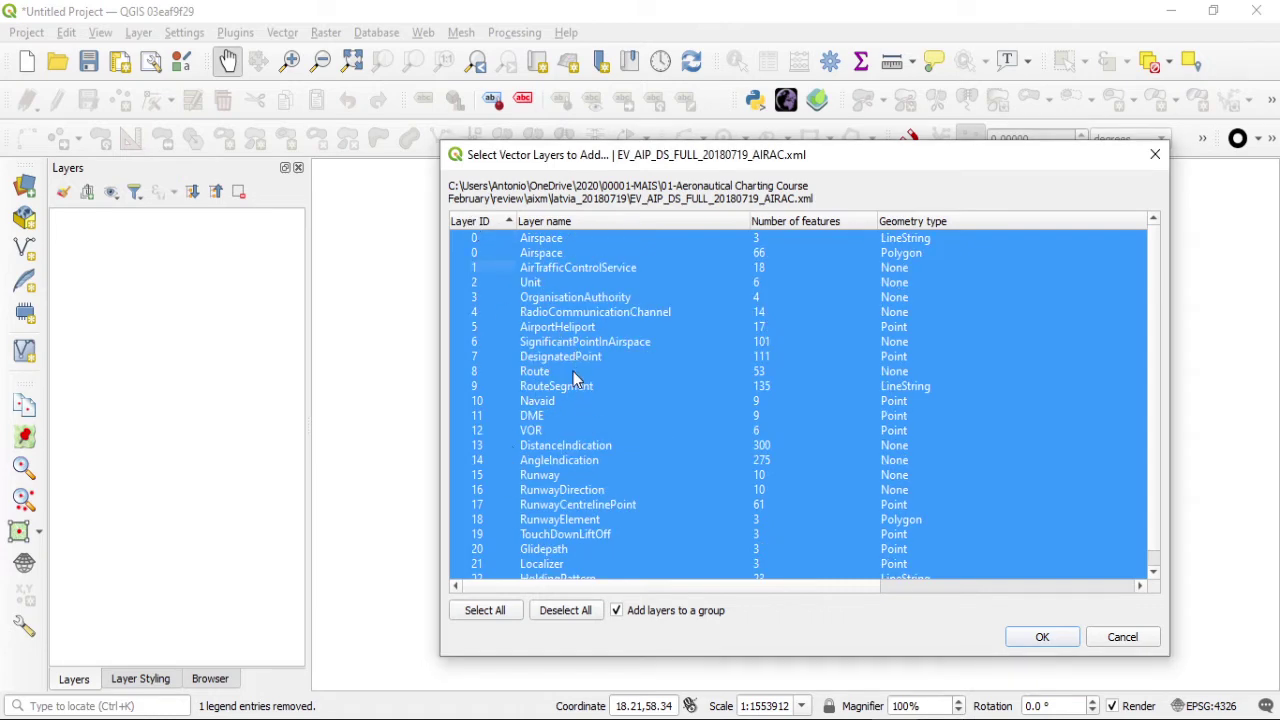
pyautogui.click(564, 358)
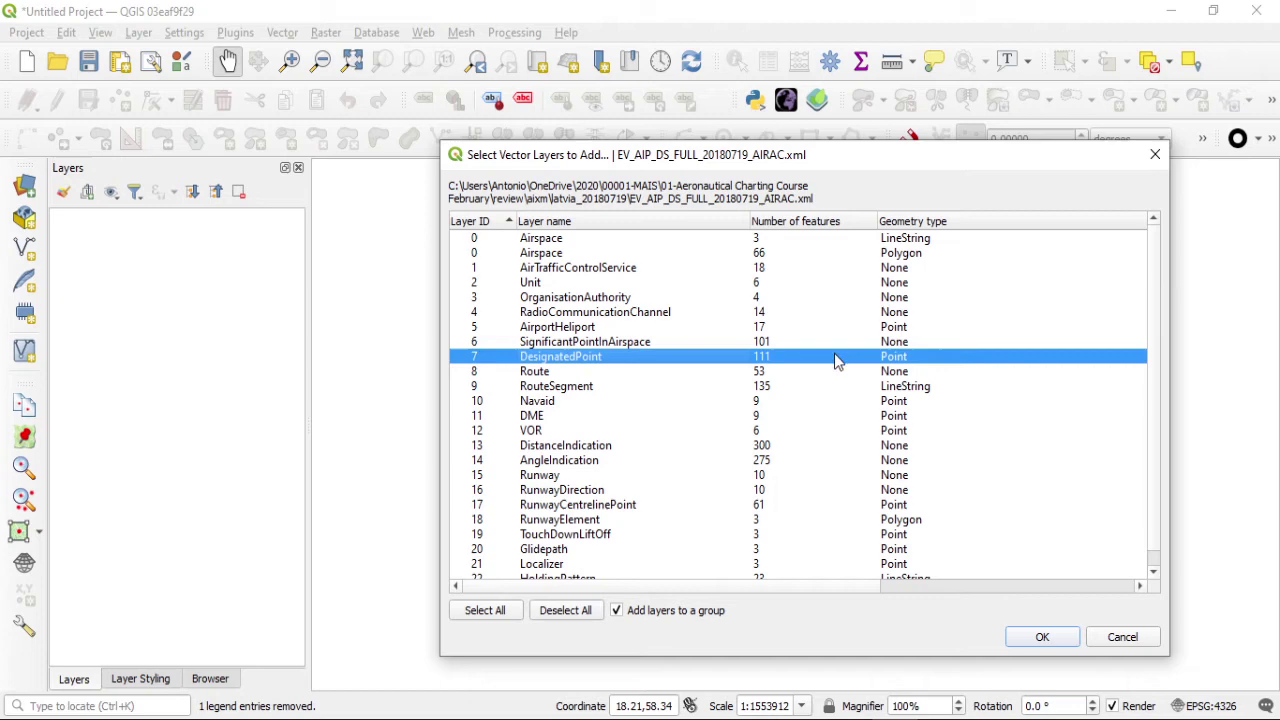
pyautogui.click(1052, 640)
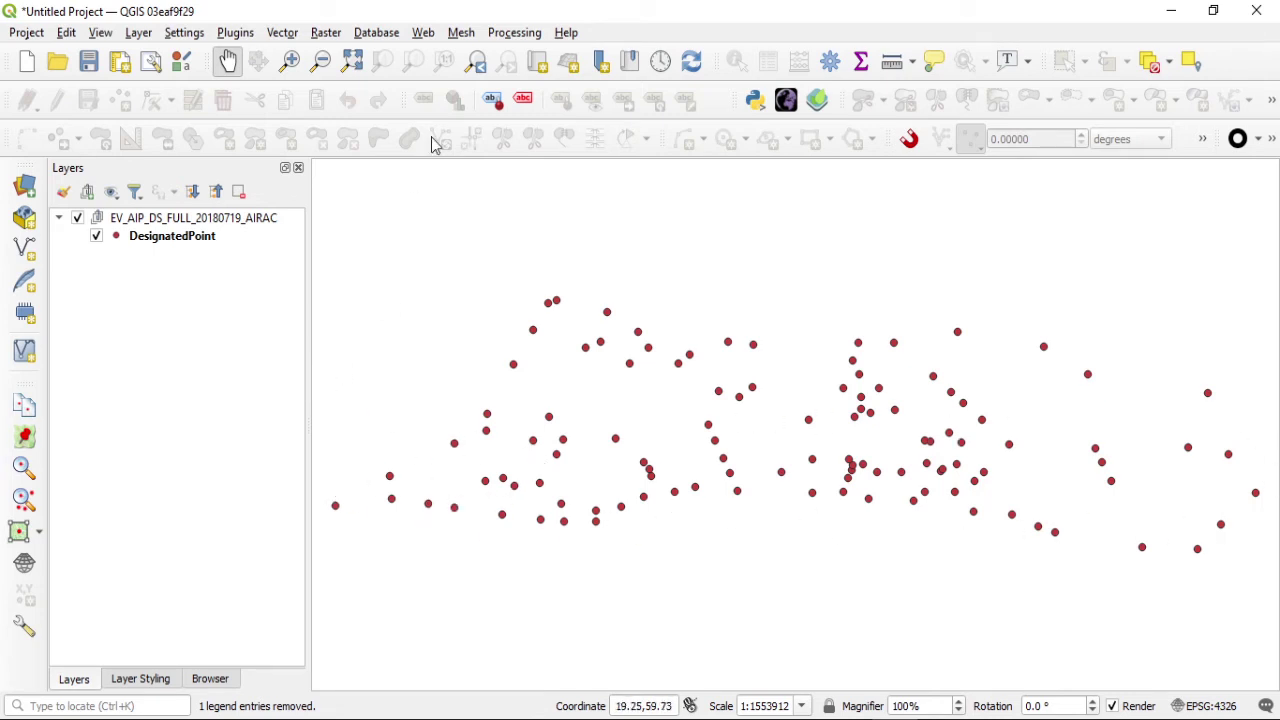
# Add the QuickMapServices OSM Standard basemap beneath the Latvia designated points
pyautogui.click(422, 33)
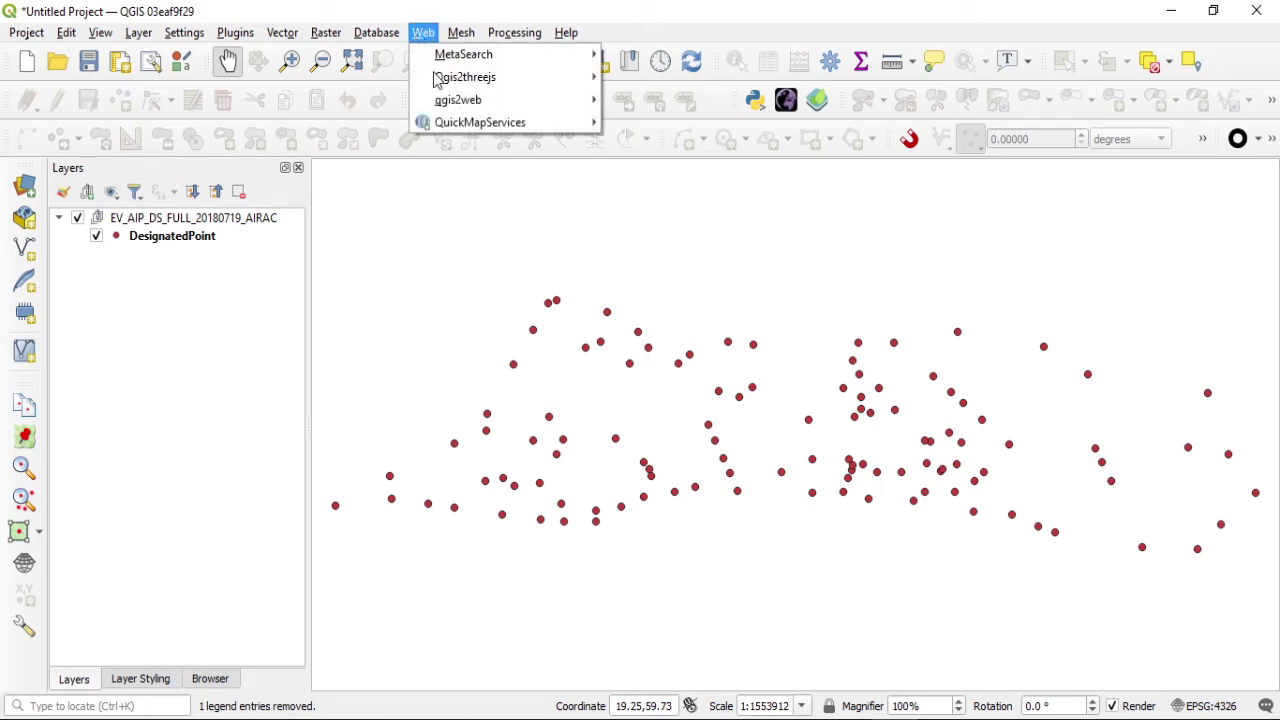
pyautogui.moveTo(522, 130)
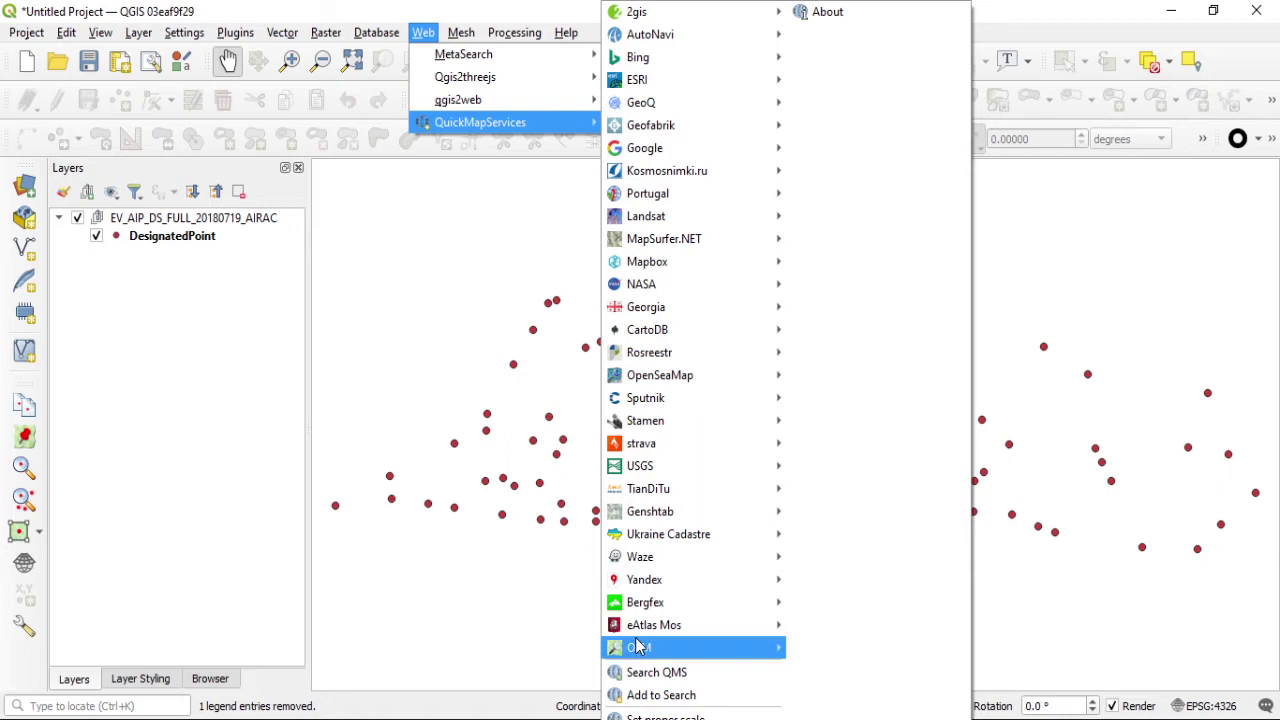
pyautogui.moveTo(640, 650)
pyautogui.click(925, 498)
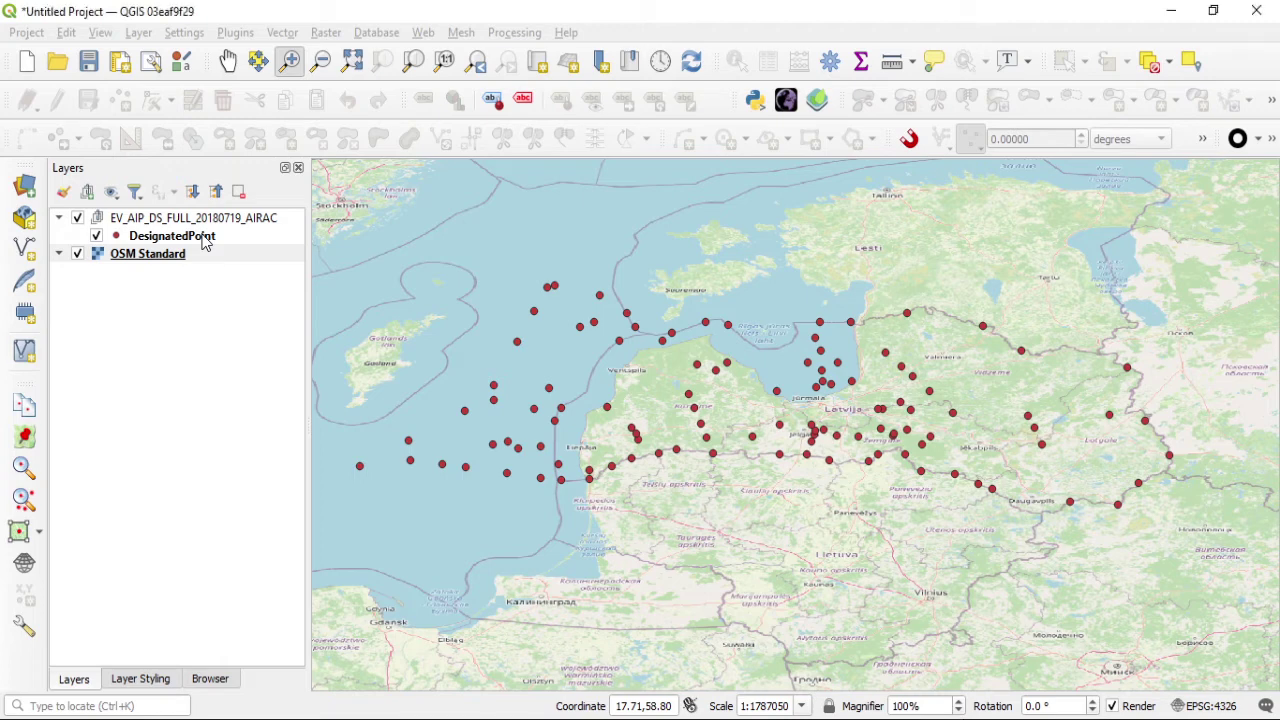
# Load DesignatedPoint_style.qml into the Latvia DesignatedPoint layer's symbology and apply it
pyautogui.click(203, 242)
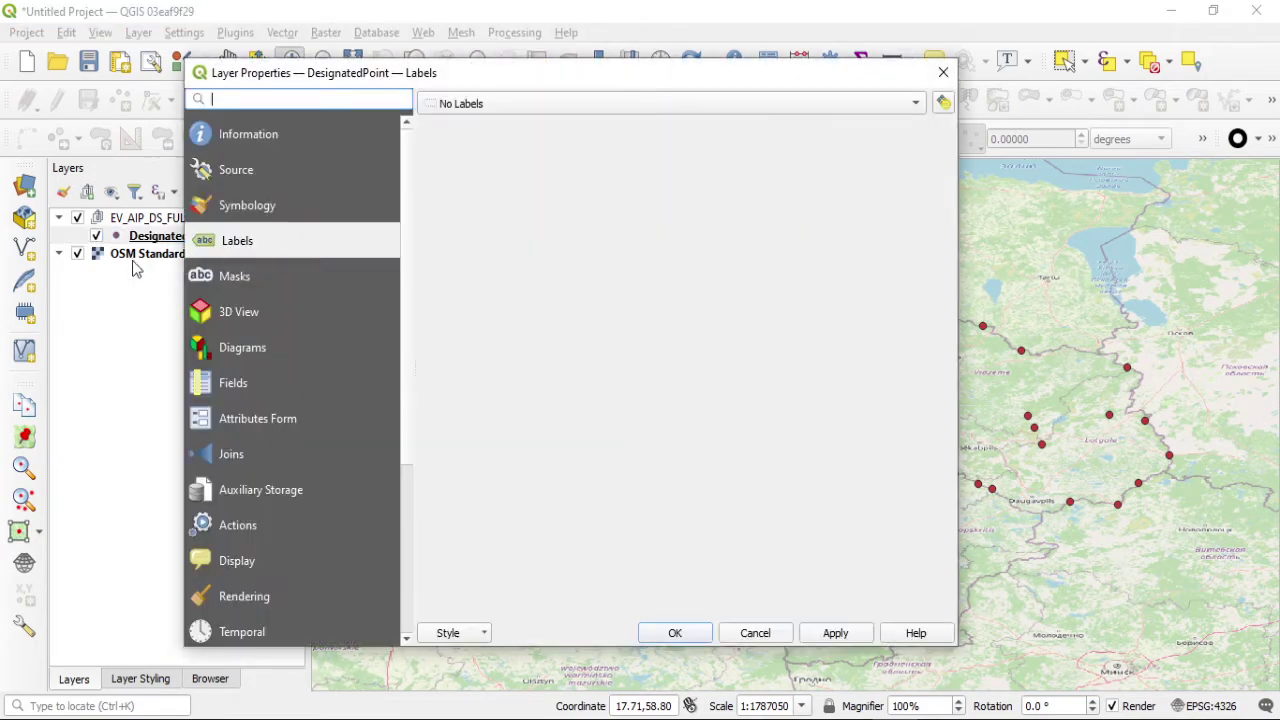
pyautogui.click(264, 205)
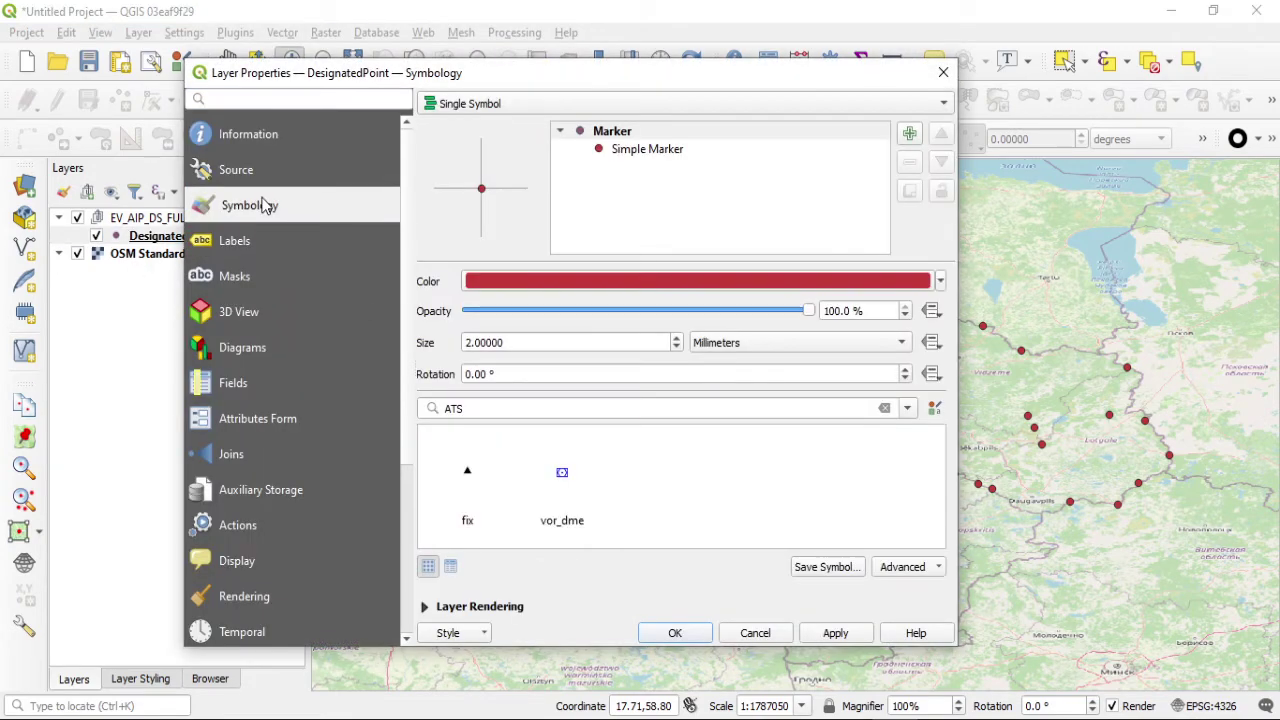
pyautogui.click(458, 634)
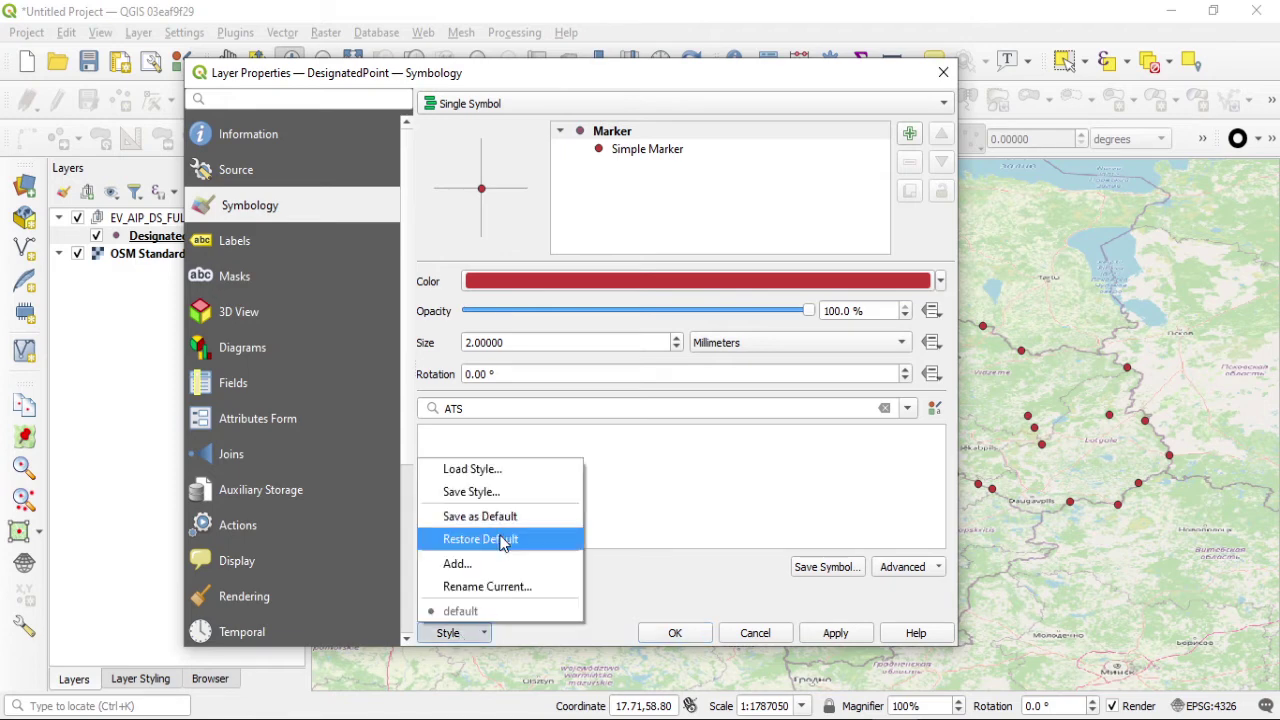
pyautogui.click(505, 469)
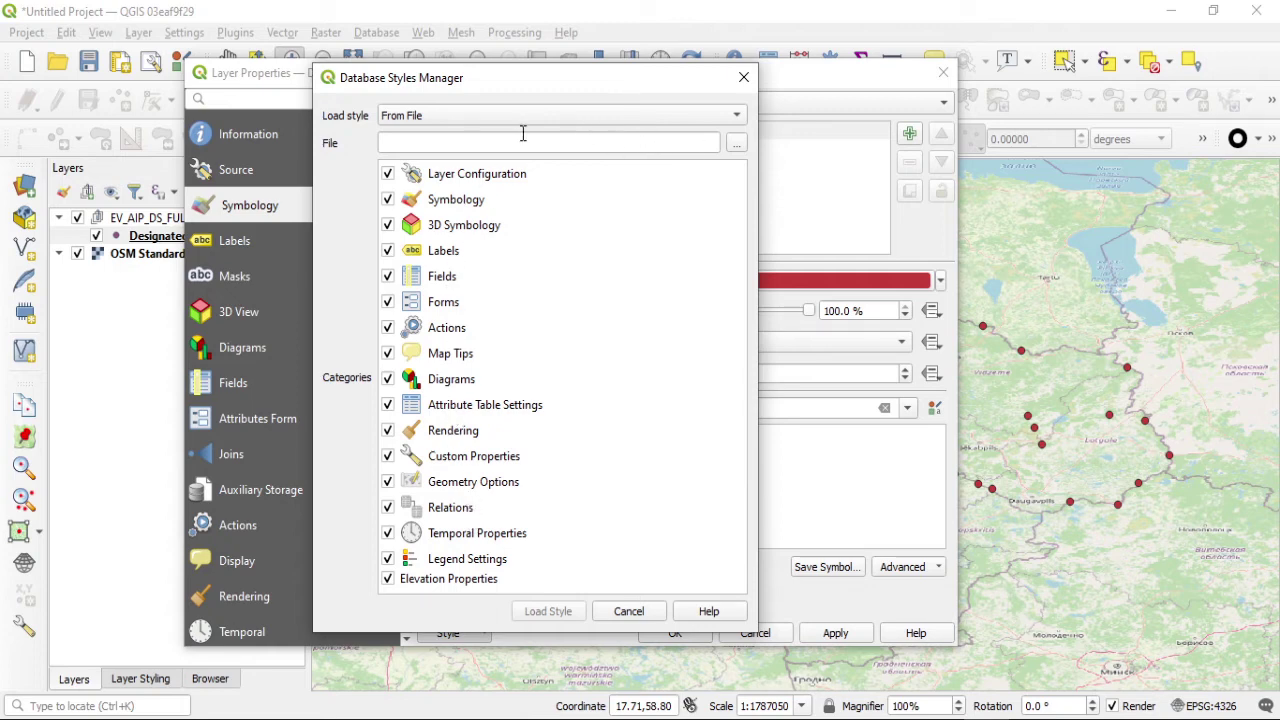
pyautogui.click(735, 145)
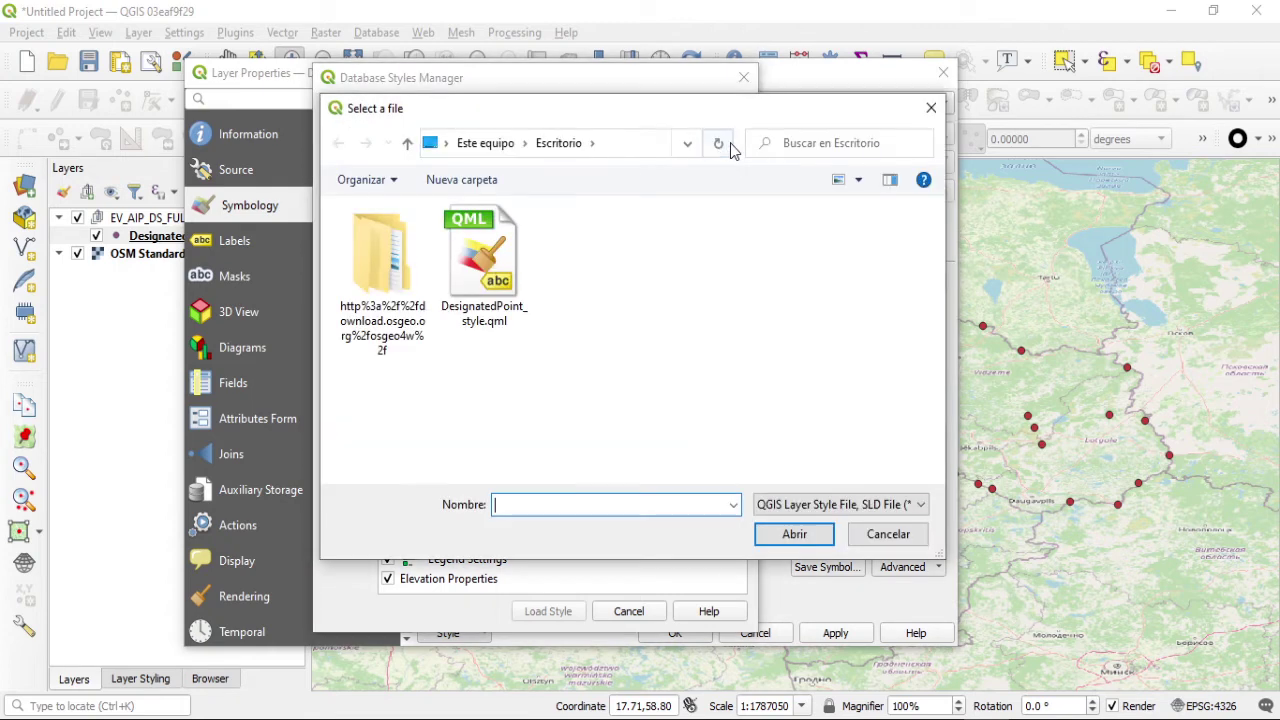
pyautogui.click(497, 285)
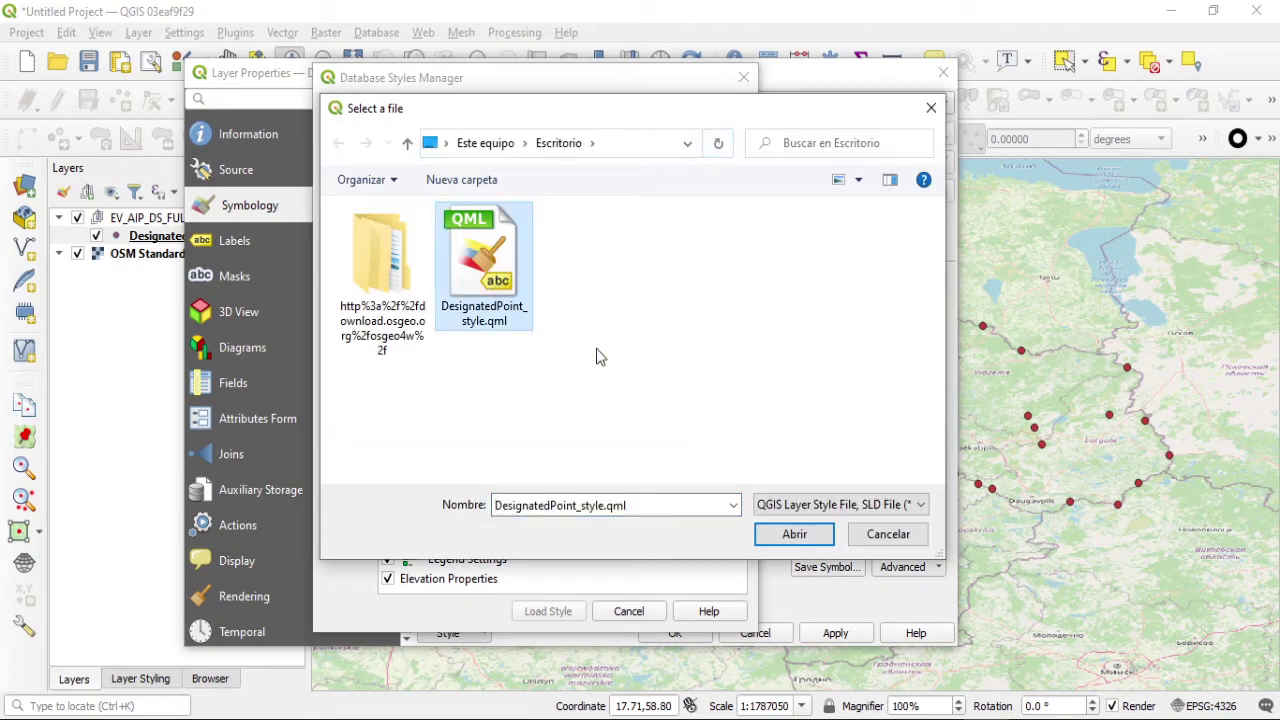
pyautogui.click(798, 540)
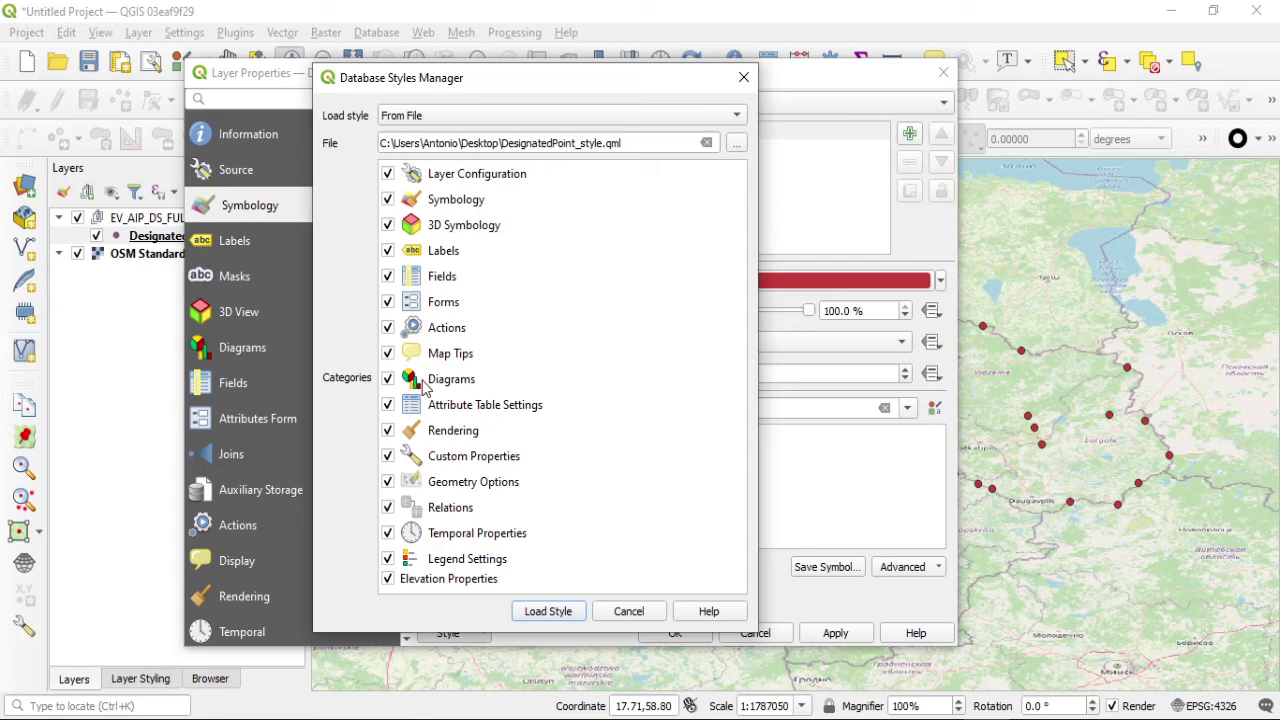
pyautogui.click(550, 612)
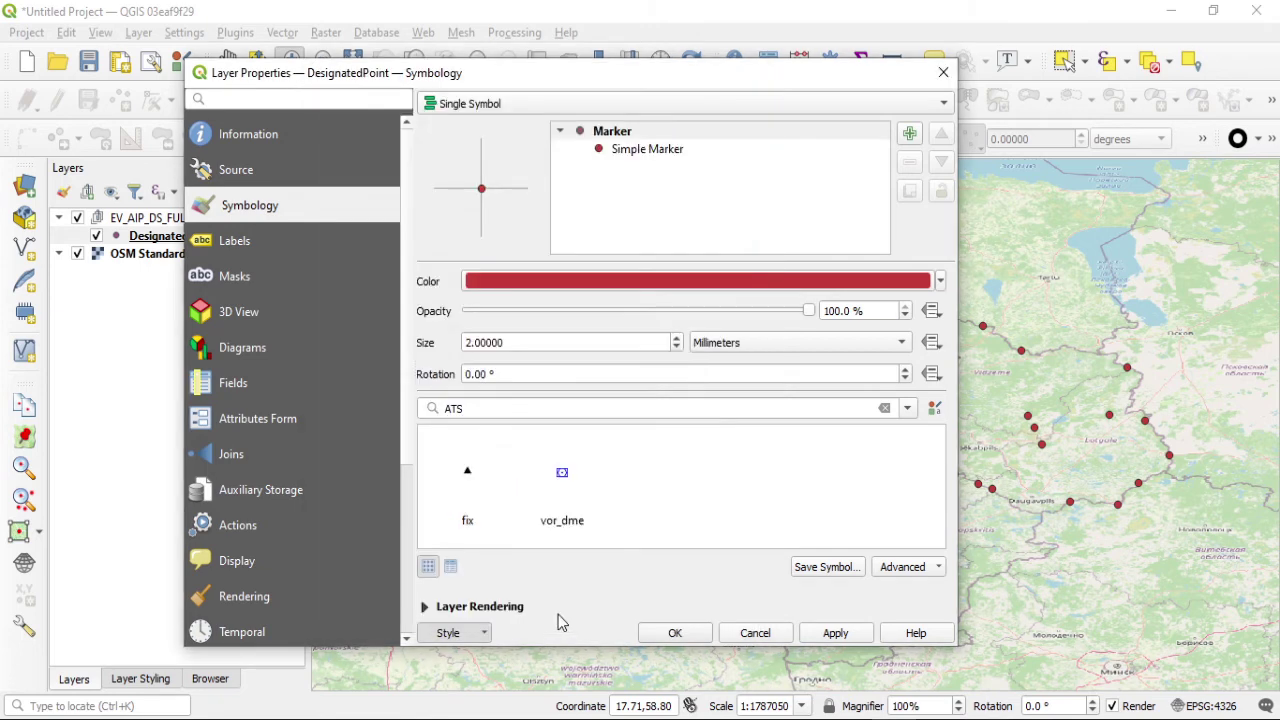
pyautogui.click(675, 633)
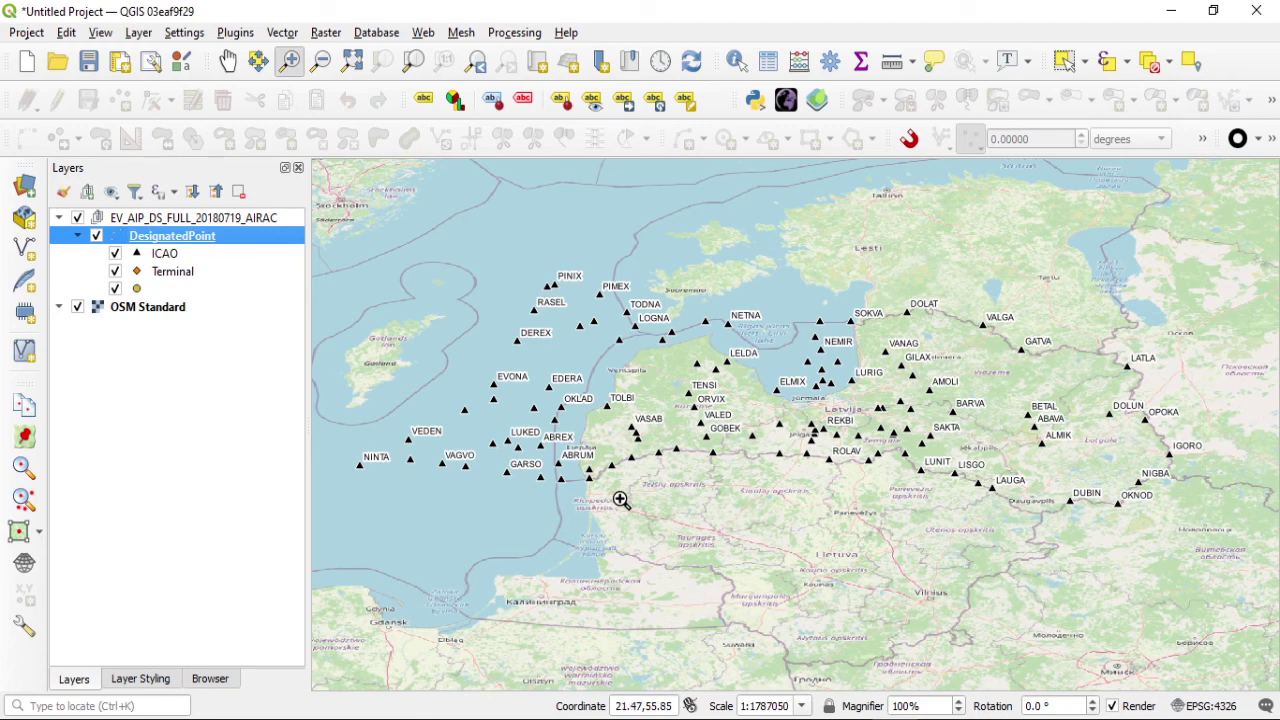
# Zoom into the western Latvian coast, then switch to the aixm folder window
pyautogui.moveTo(490, 257); pyautogui.dragTo(751, 499)
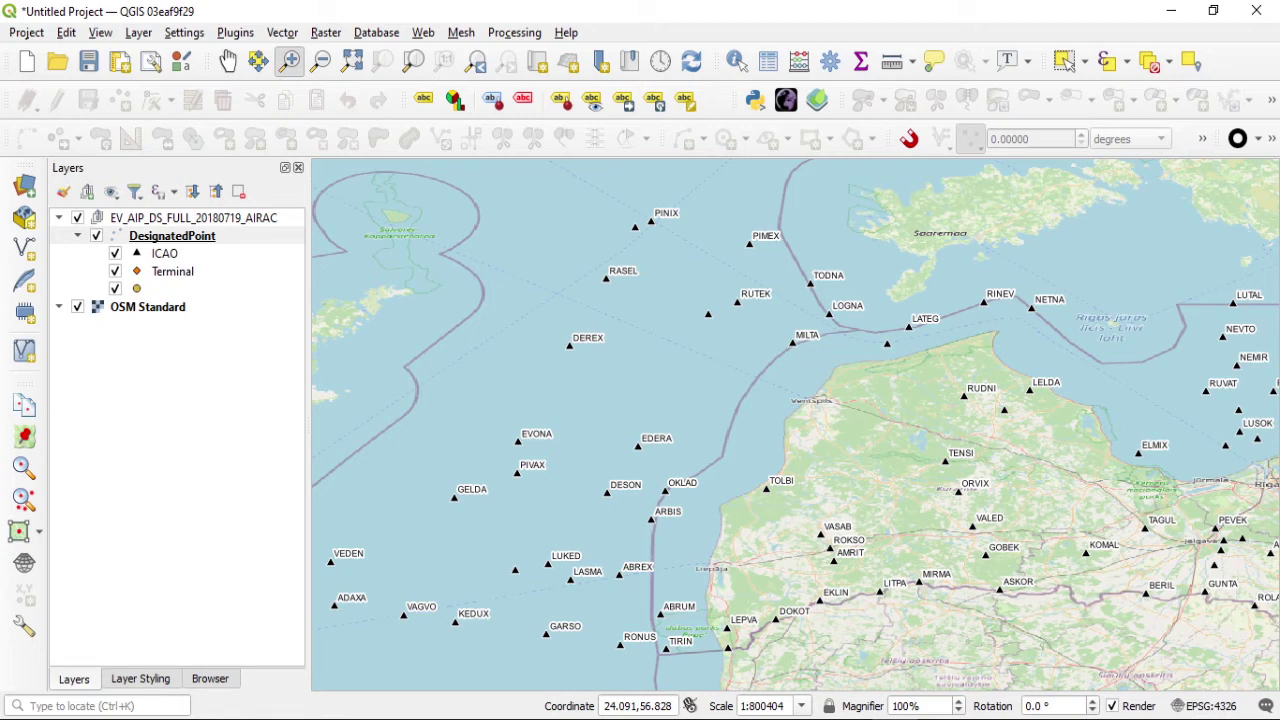
pyautogui.hotkey('alt', 'Tab')
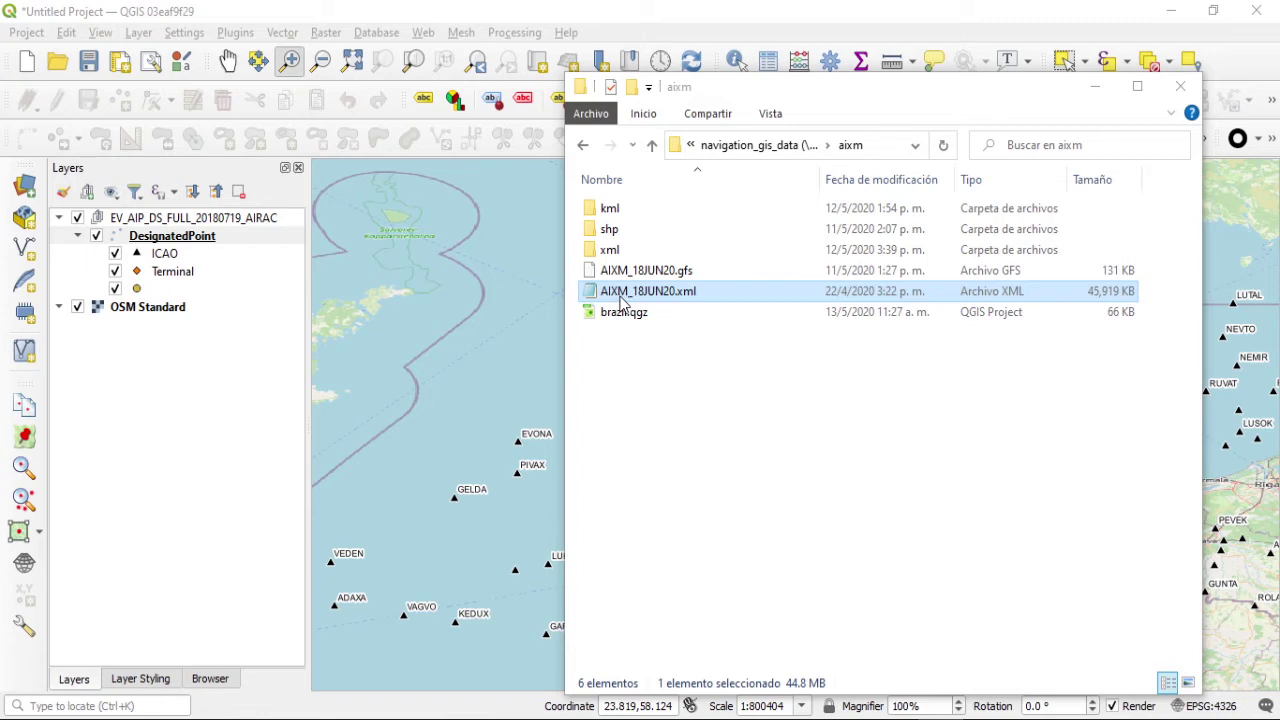
# Drop AIXM_18JUN20.xml into QGIS and minimize the Explorer folder window
pyautogui.moveTo(622, 305); pyautogui.dragTo(463, 369)
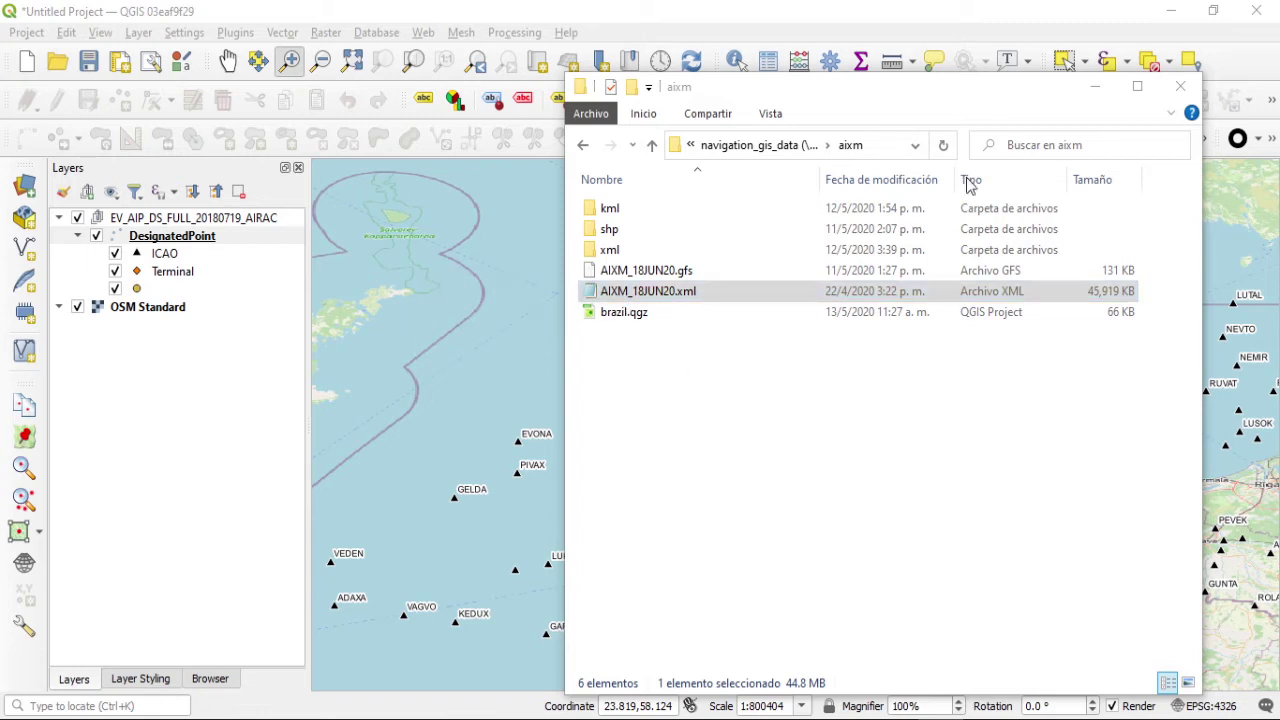
pyautogui.click(1086, 94)
pyautogui.click(1088, 89)
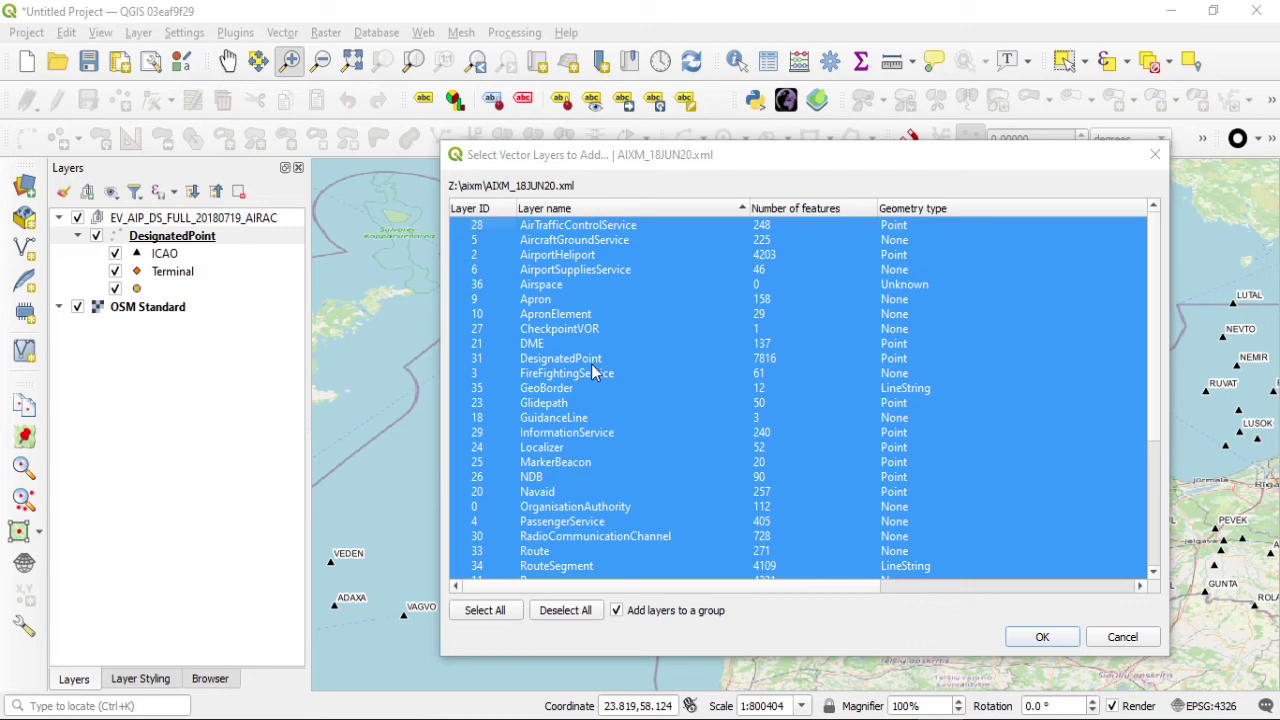
# Select only the DesignatedPoint layer from AIXM_18JUN20 and add it
pyautogui.click(589, 363)
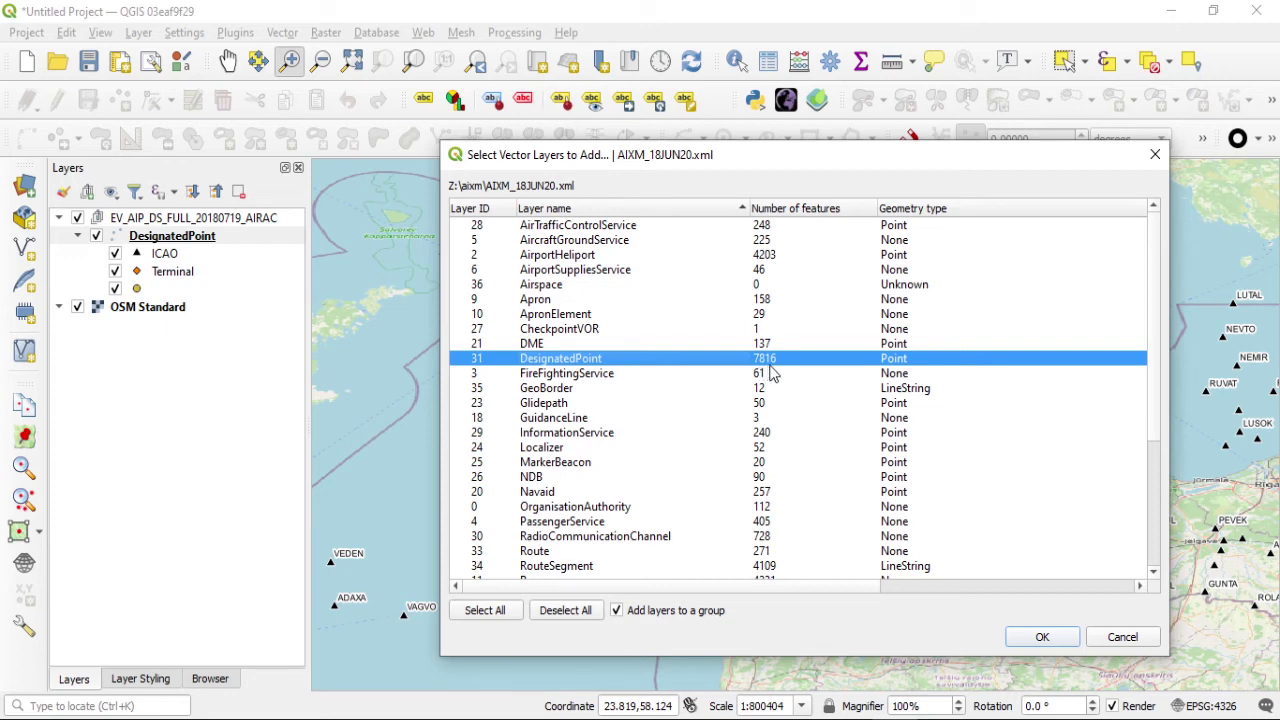
pyautogui.click(1040, 637)
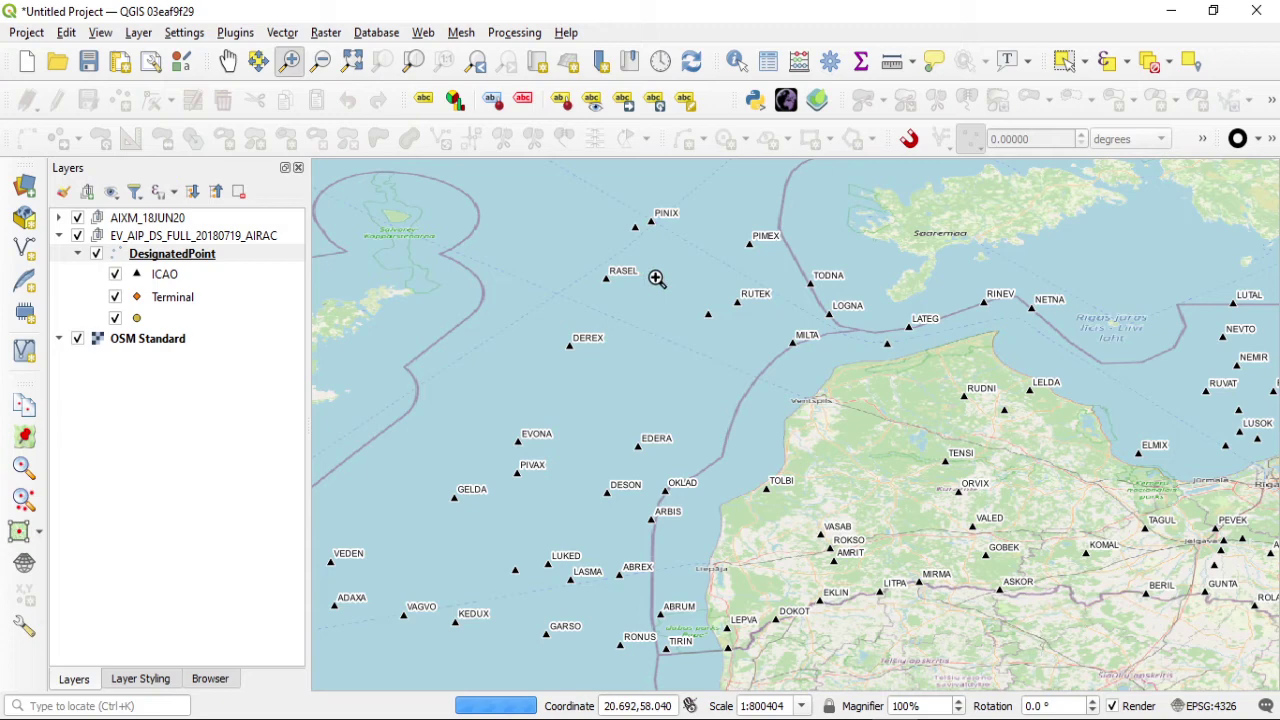
# Zoom to the full AIXM DesignatedPoint layer and pan the map to centre on Brazil
pyautogui.click(58, 236)
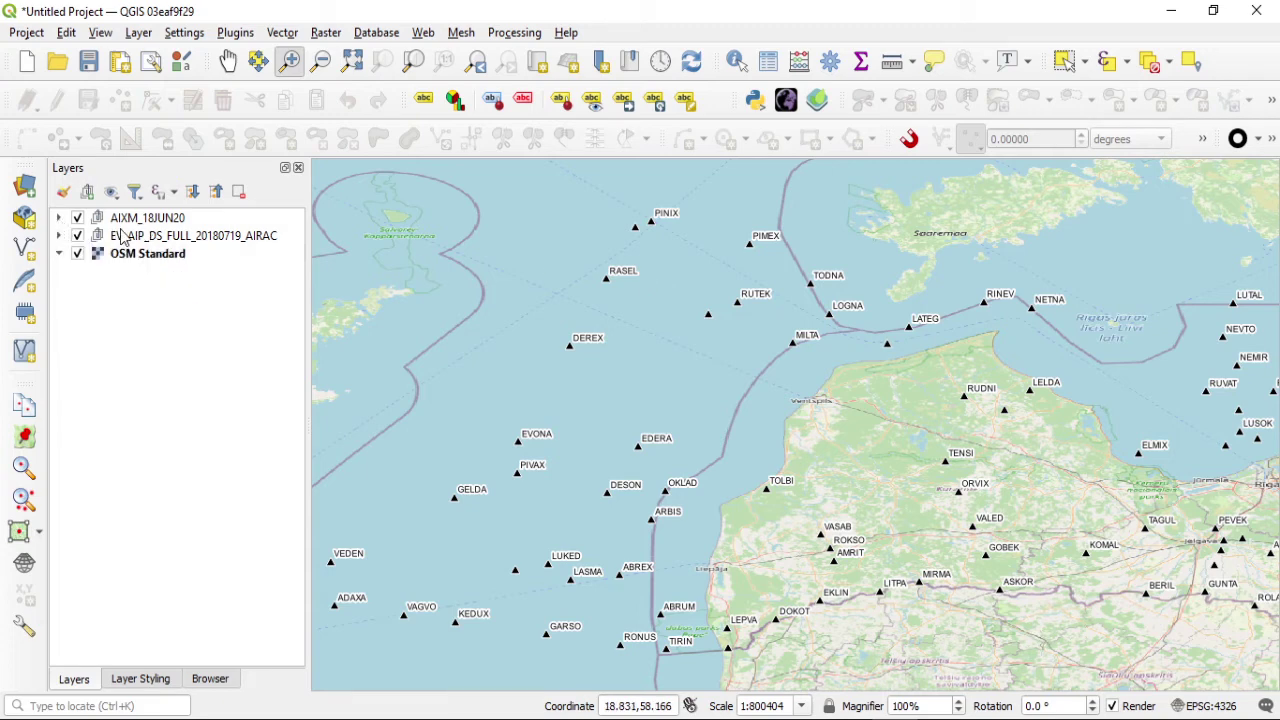
pyautogui.click(58, 219)
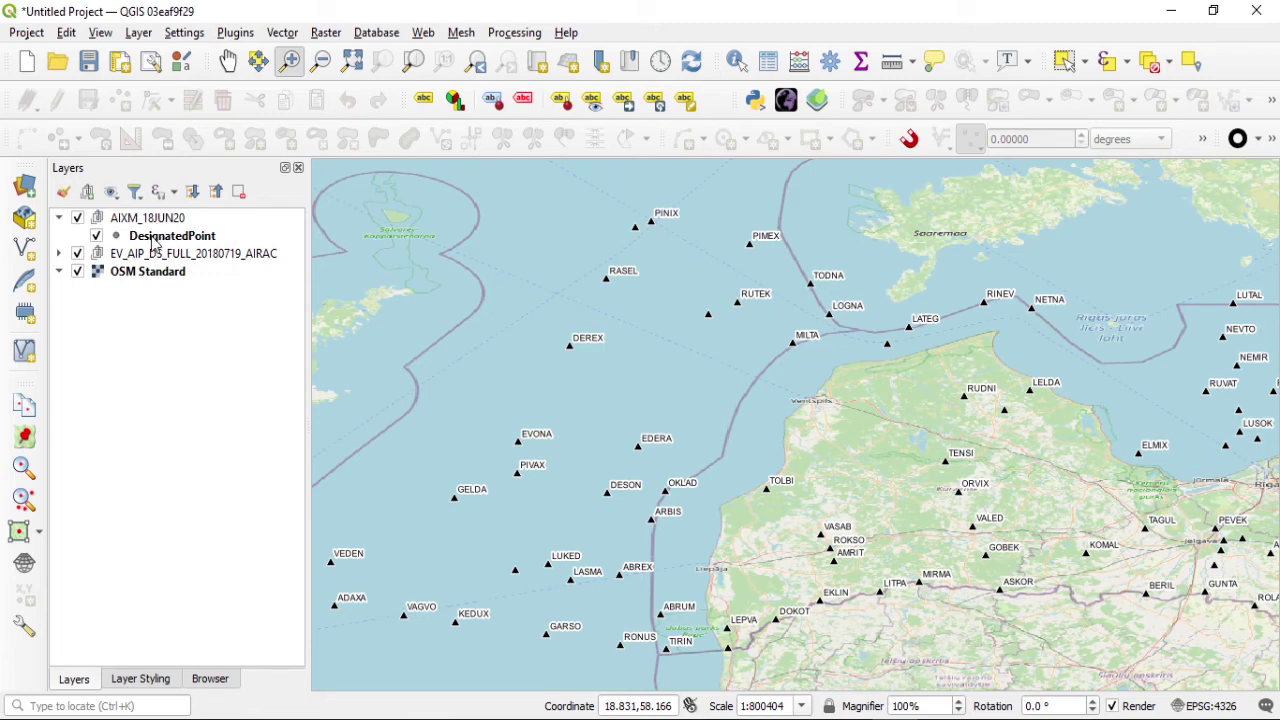
pyautogui.click(59, 254)
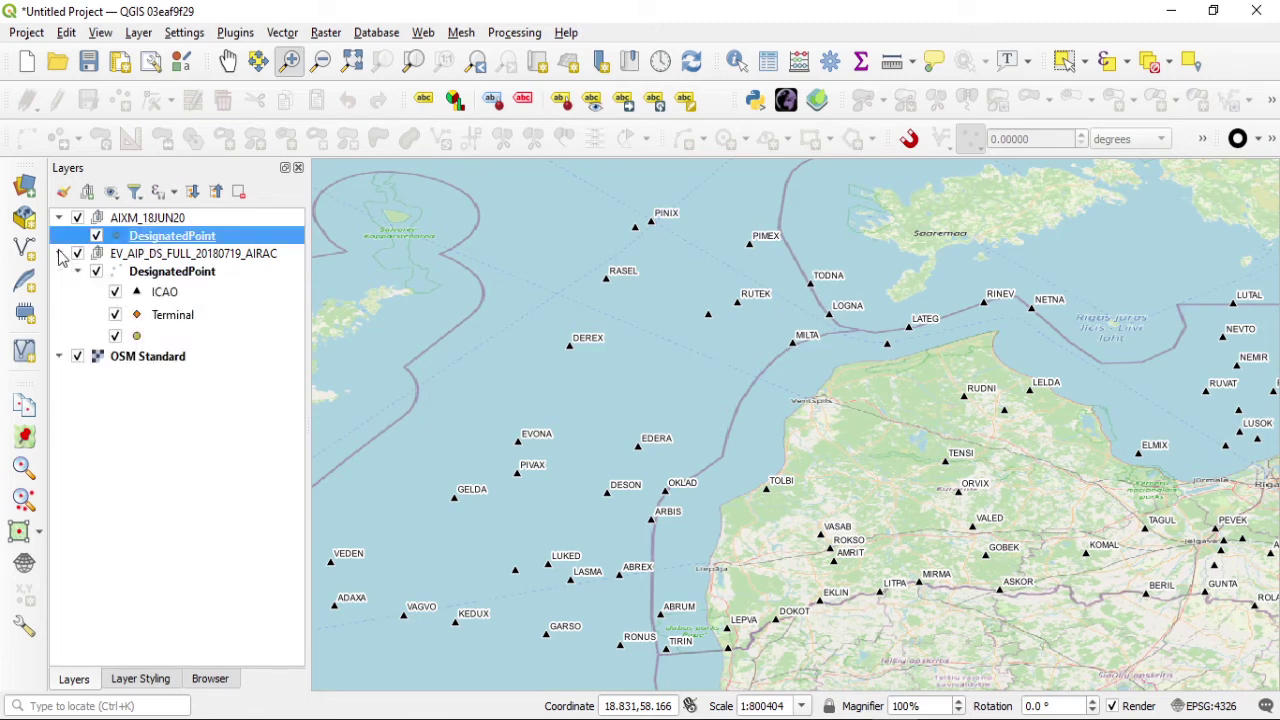
pyautogui.rightClick(193, 243)
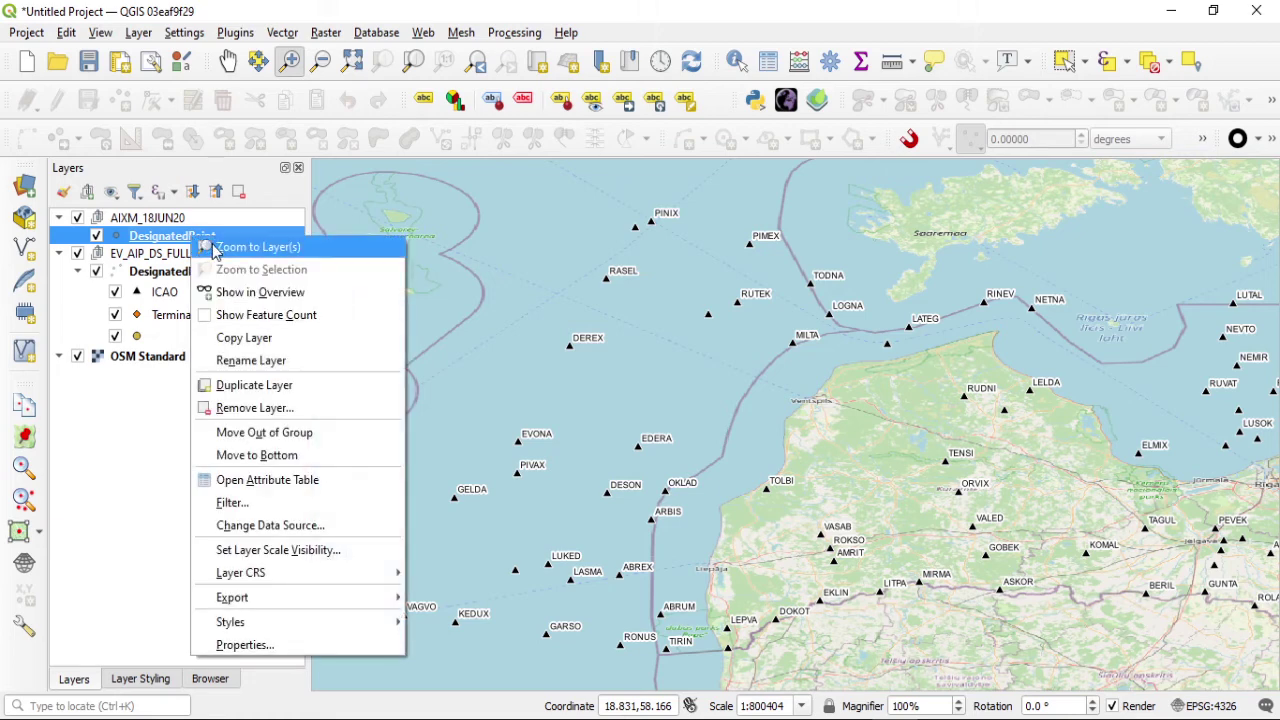
pyautogui.click(212, 248)
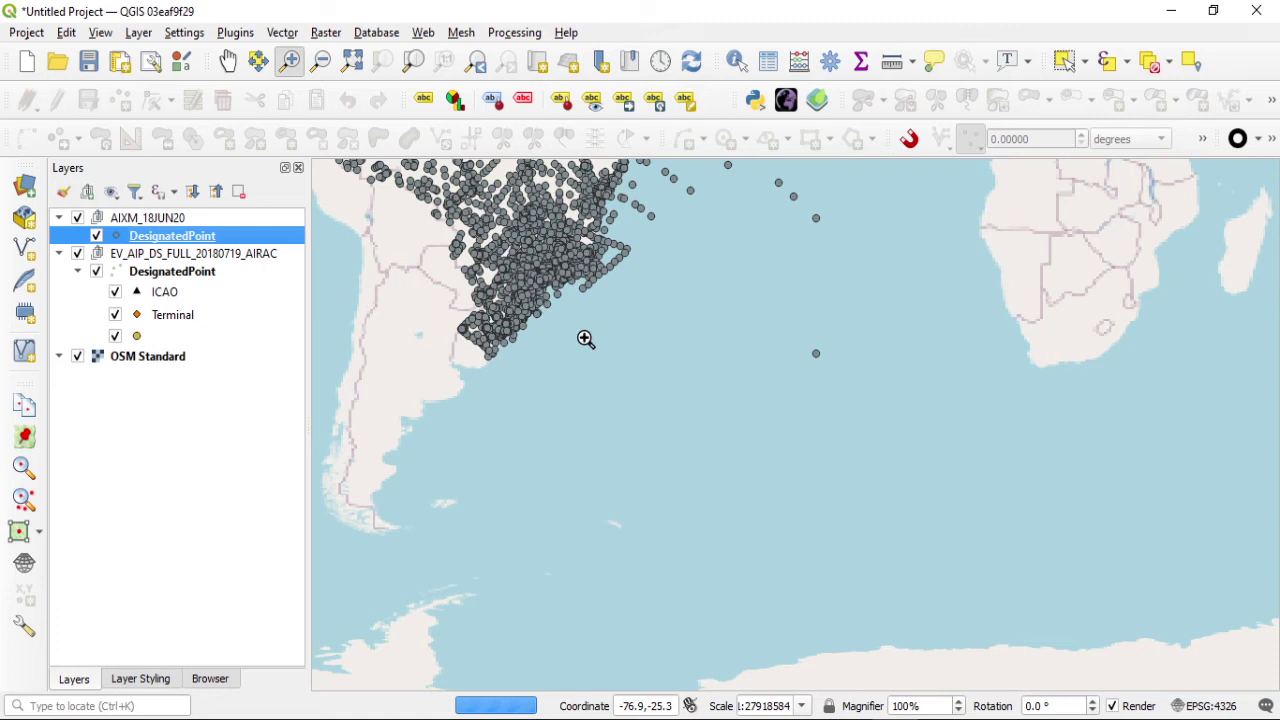
pyautogui.moveTo(626, 270); pyautogui.dragTo(851, 549)
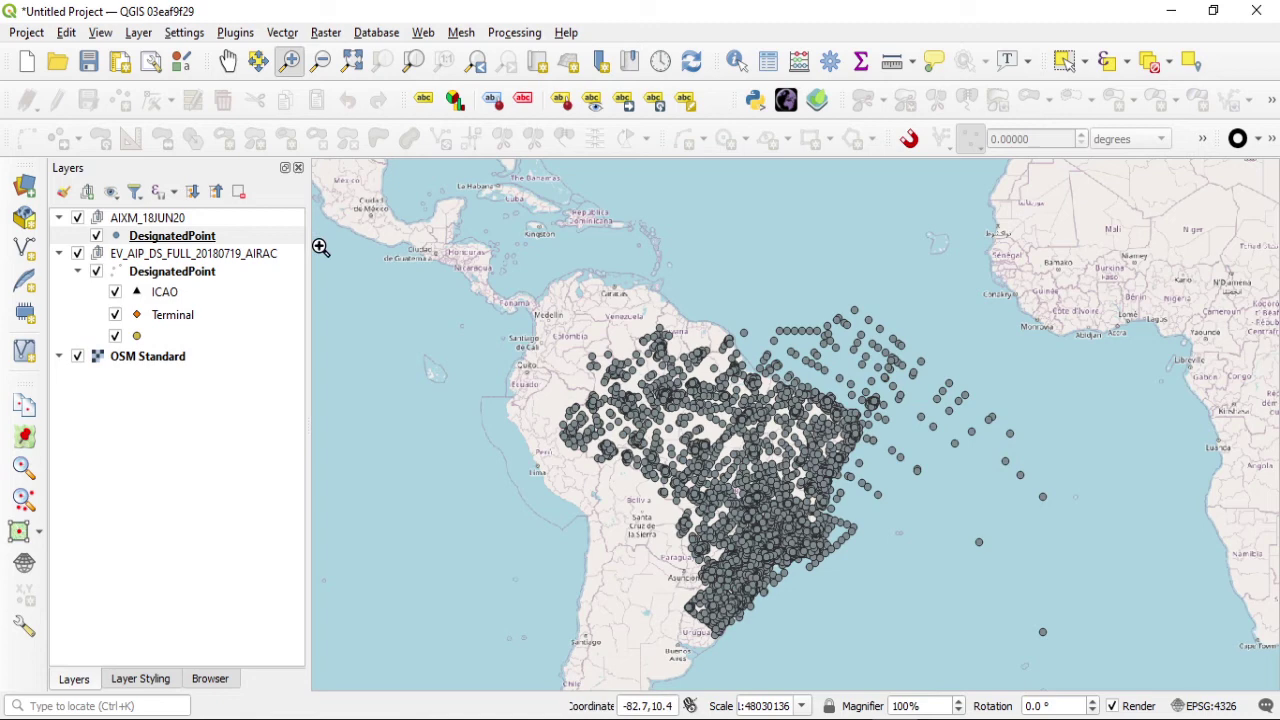
pyautogui.click(200, 240)
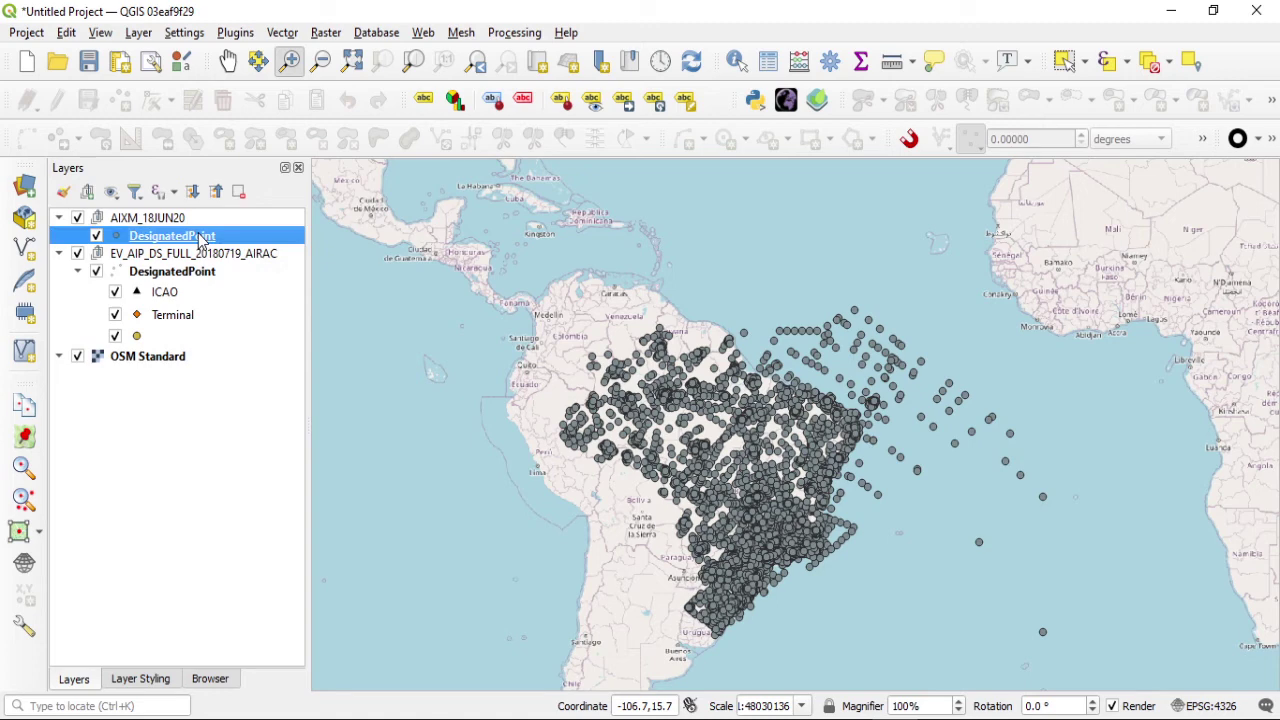
# Load DesignatedPoint_style.qml onto the AIXM_18JUN20 DesignatedPoint layer and apply it
pyautogui.doubleClick(200, 240)
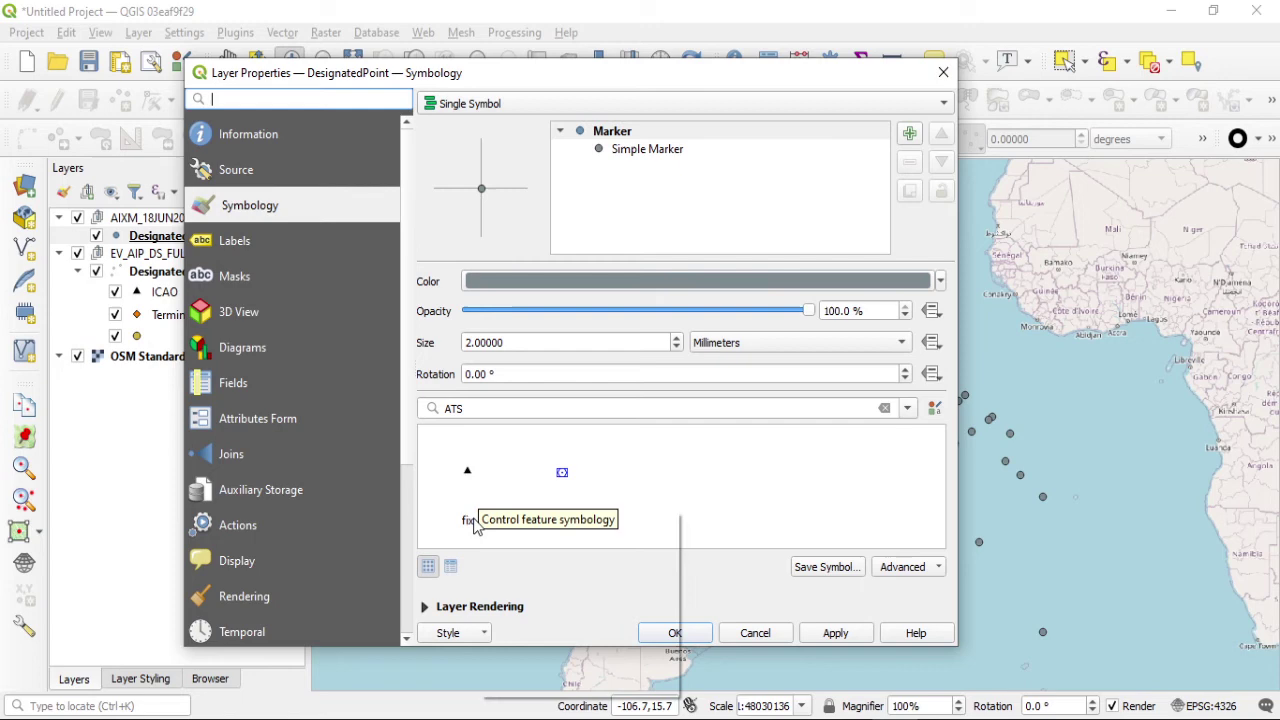
pyautogui.click(476, 636)
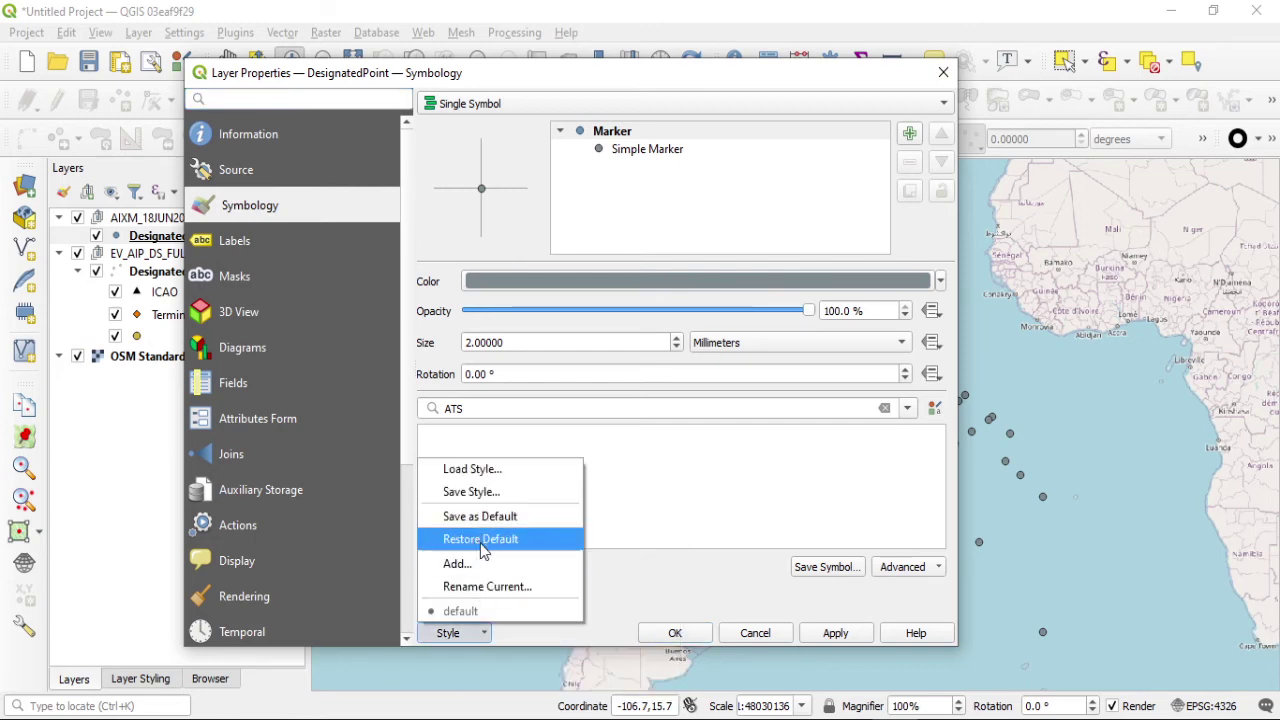
pyautogui.click(465, 469)
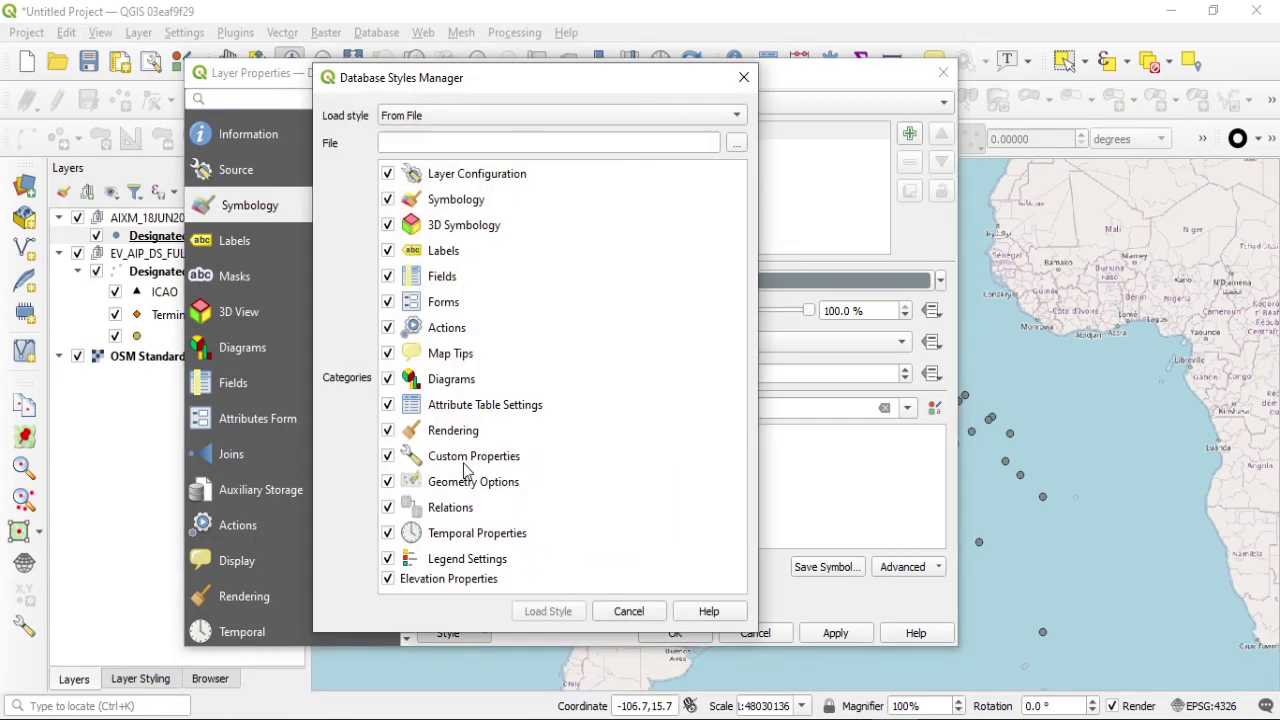
pyautogui.click(736, 144)
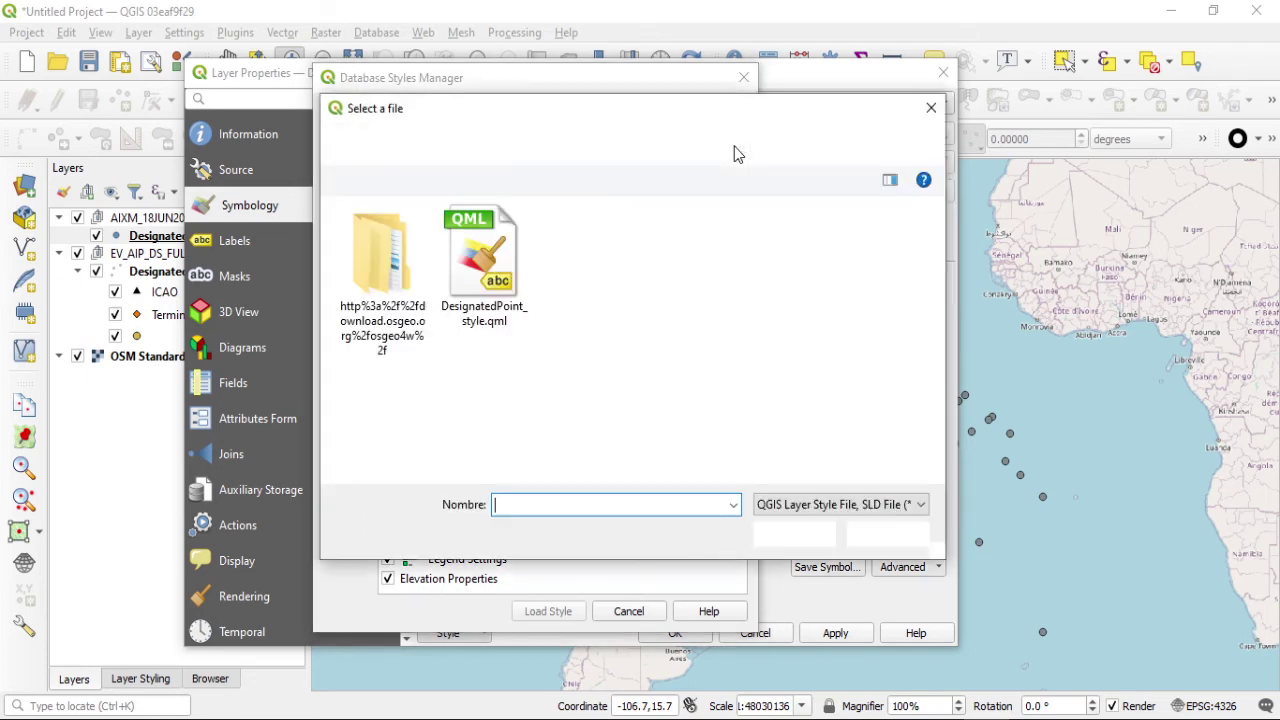
pyautogui.click(470, 258)
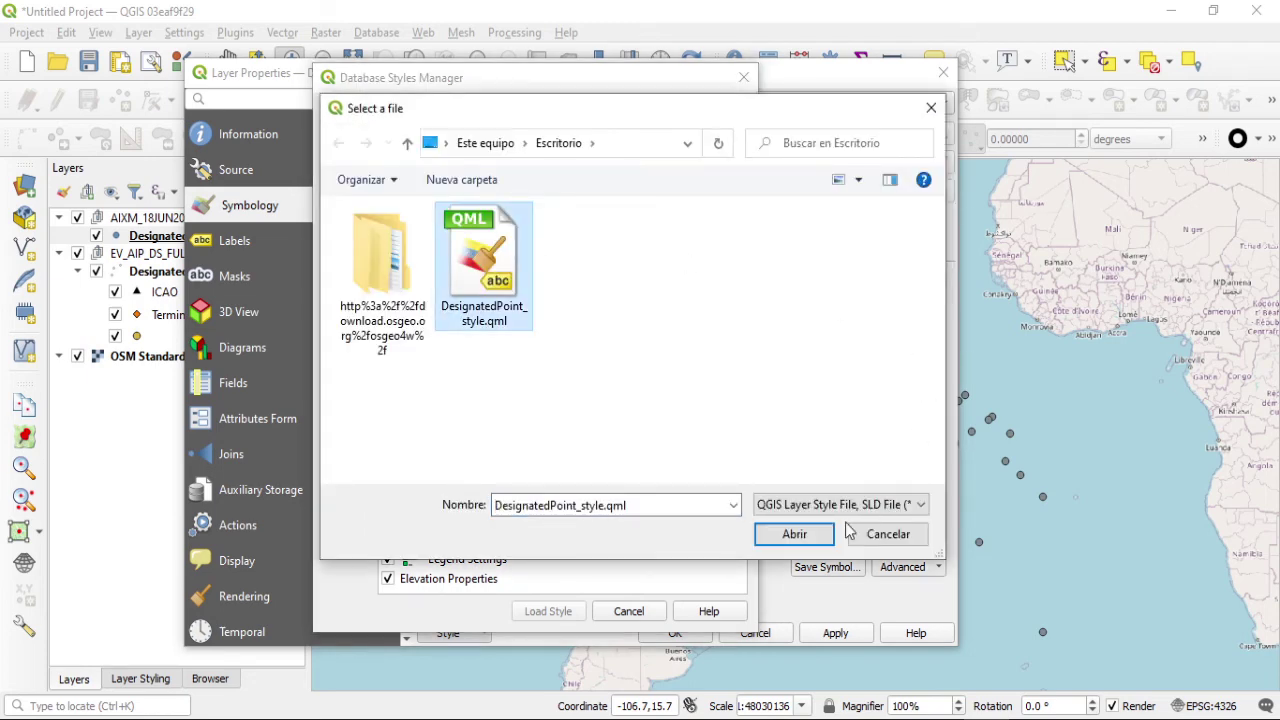
pyautogui.click(793, 538)
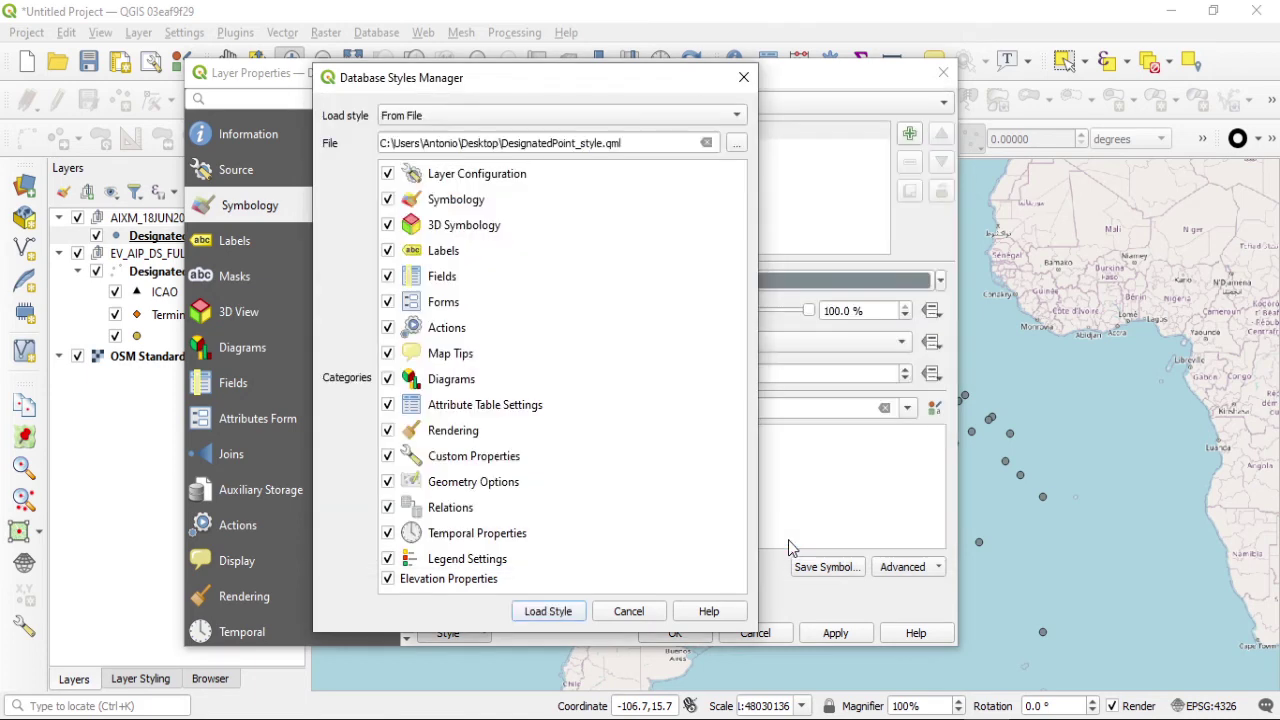
pyautogui.click(535, 614)
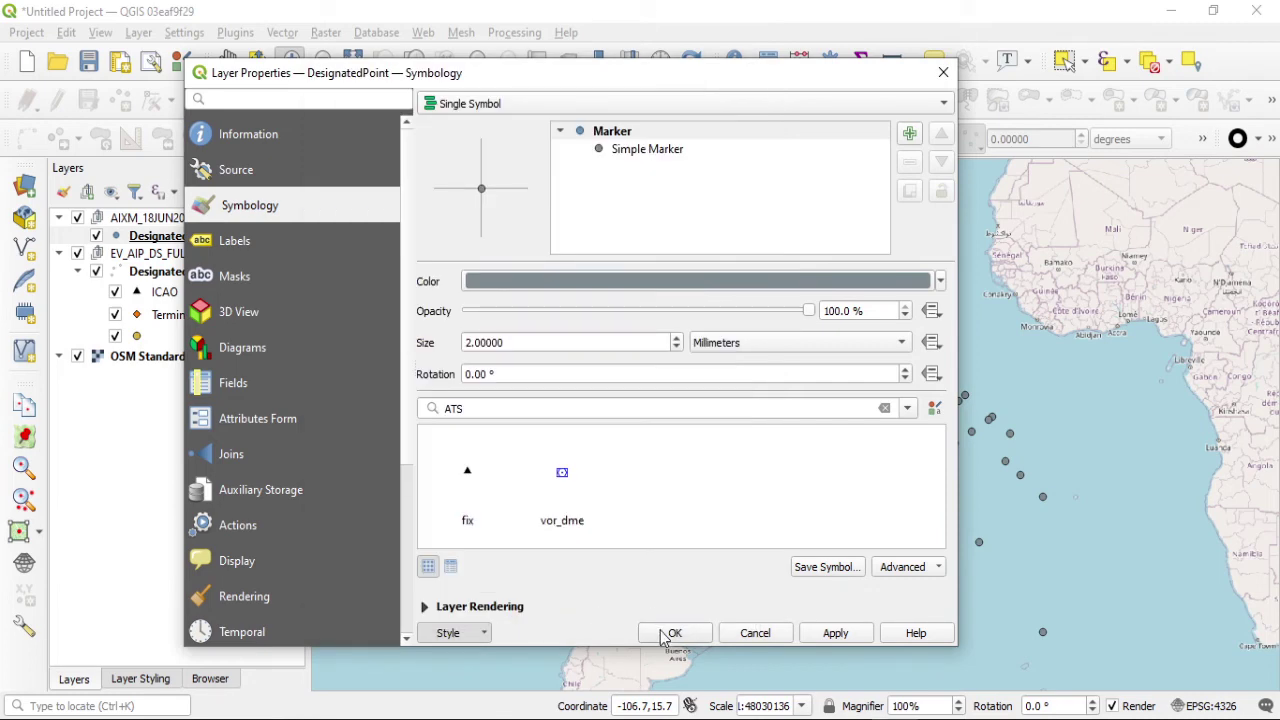
pyautogui.click(665, 634)
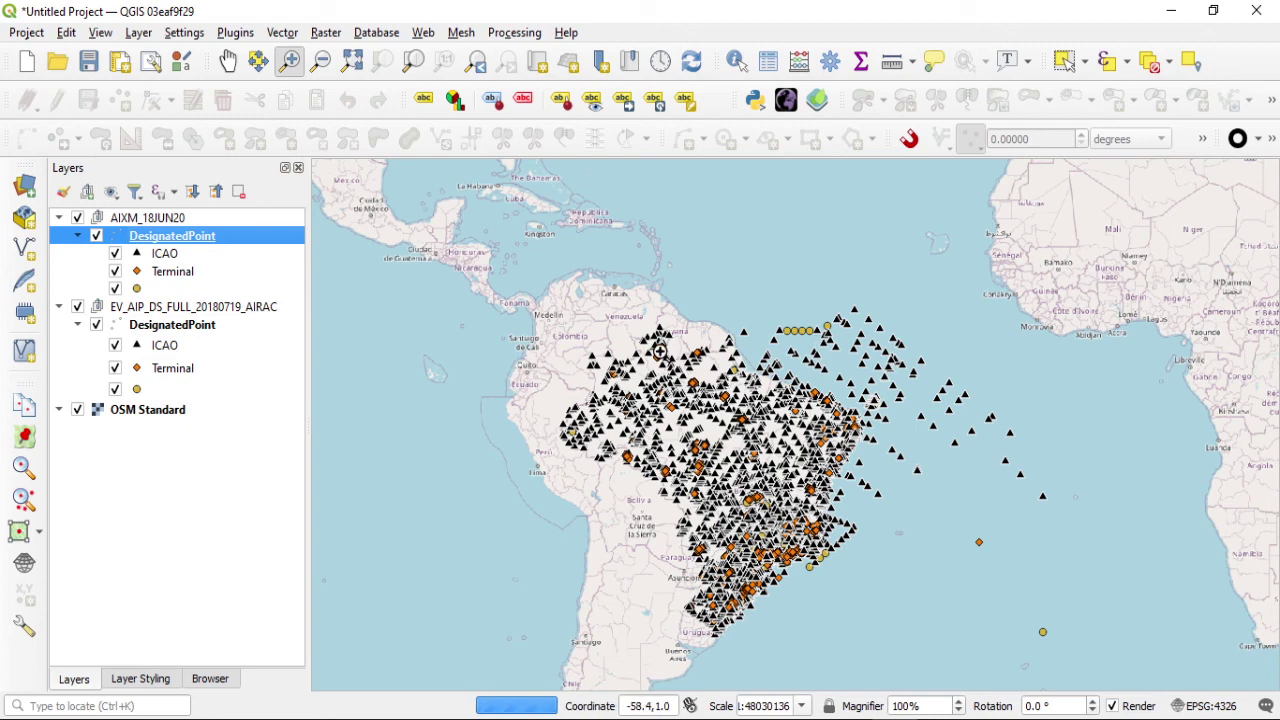
# Zoom into Brazil and onto the labelled point cluster around ISUNU
pyautogui.scroll(3, 812, 439)
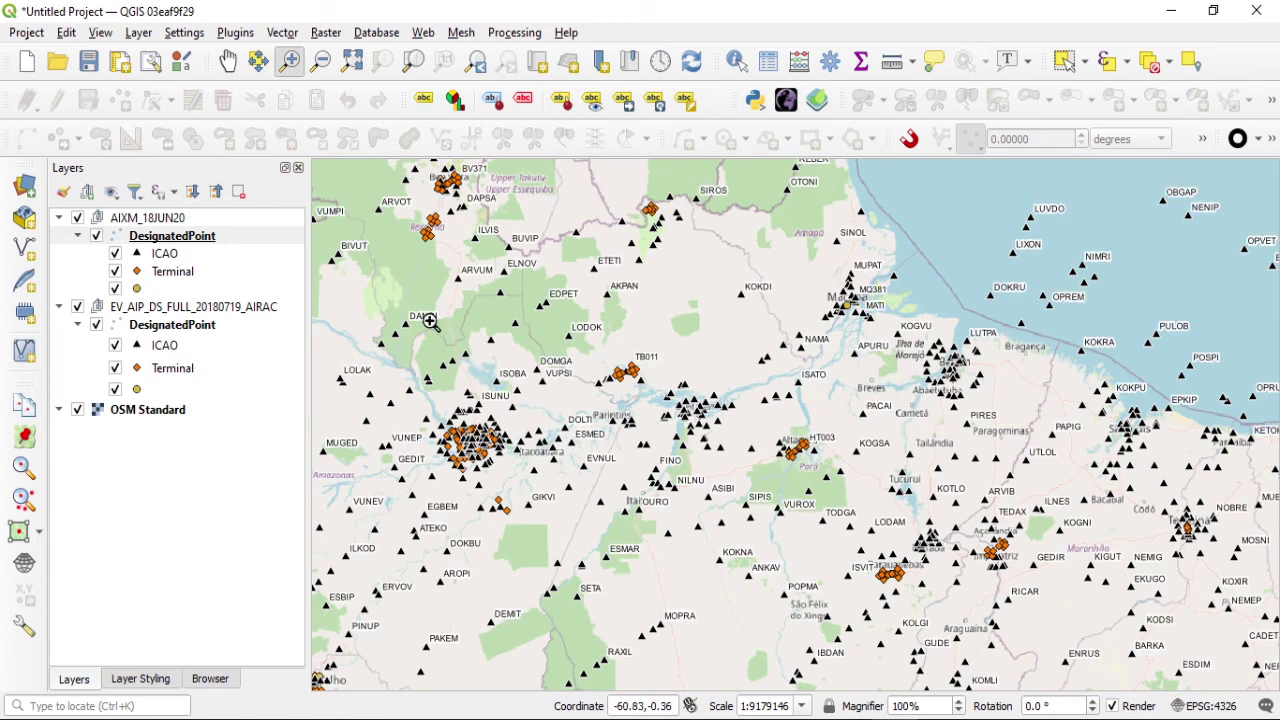
pyautogui.moveTo(392, 314); pyautogui.dragTo(625, 532)
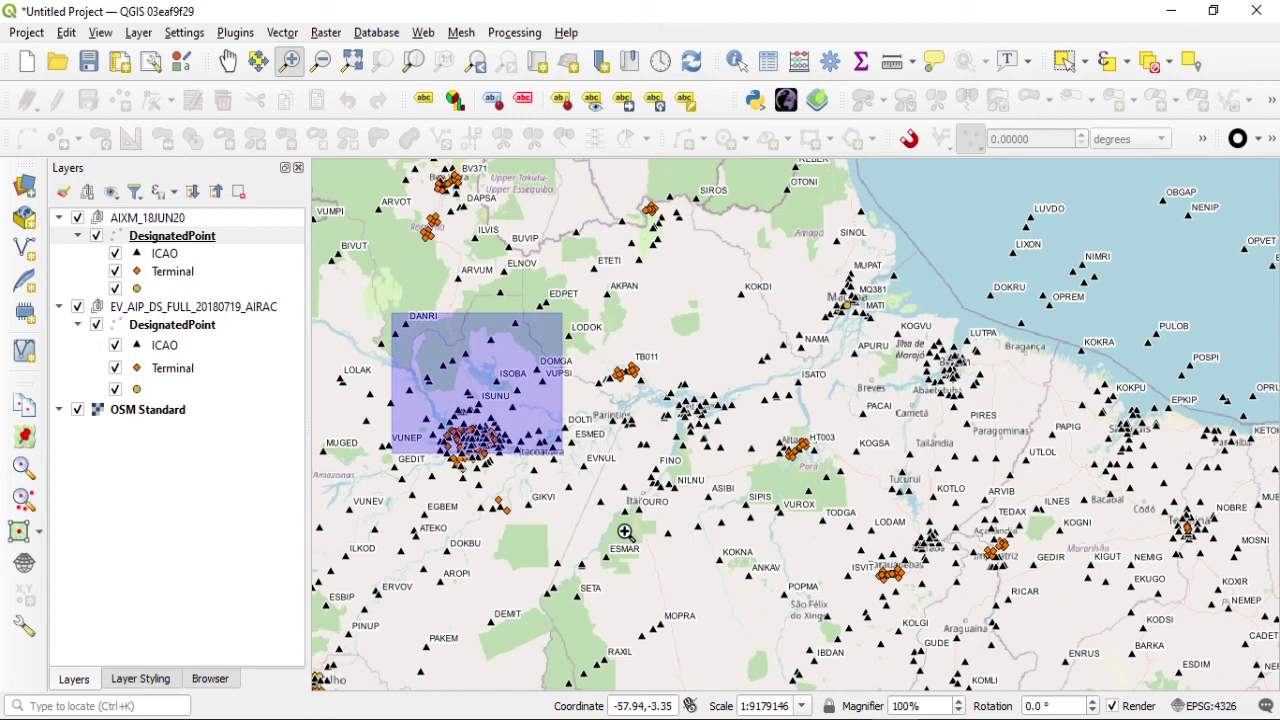